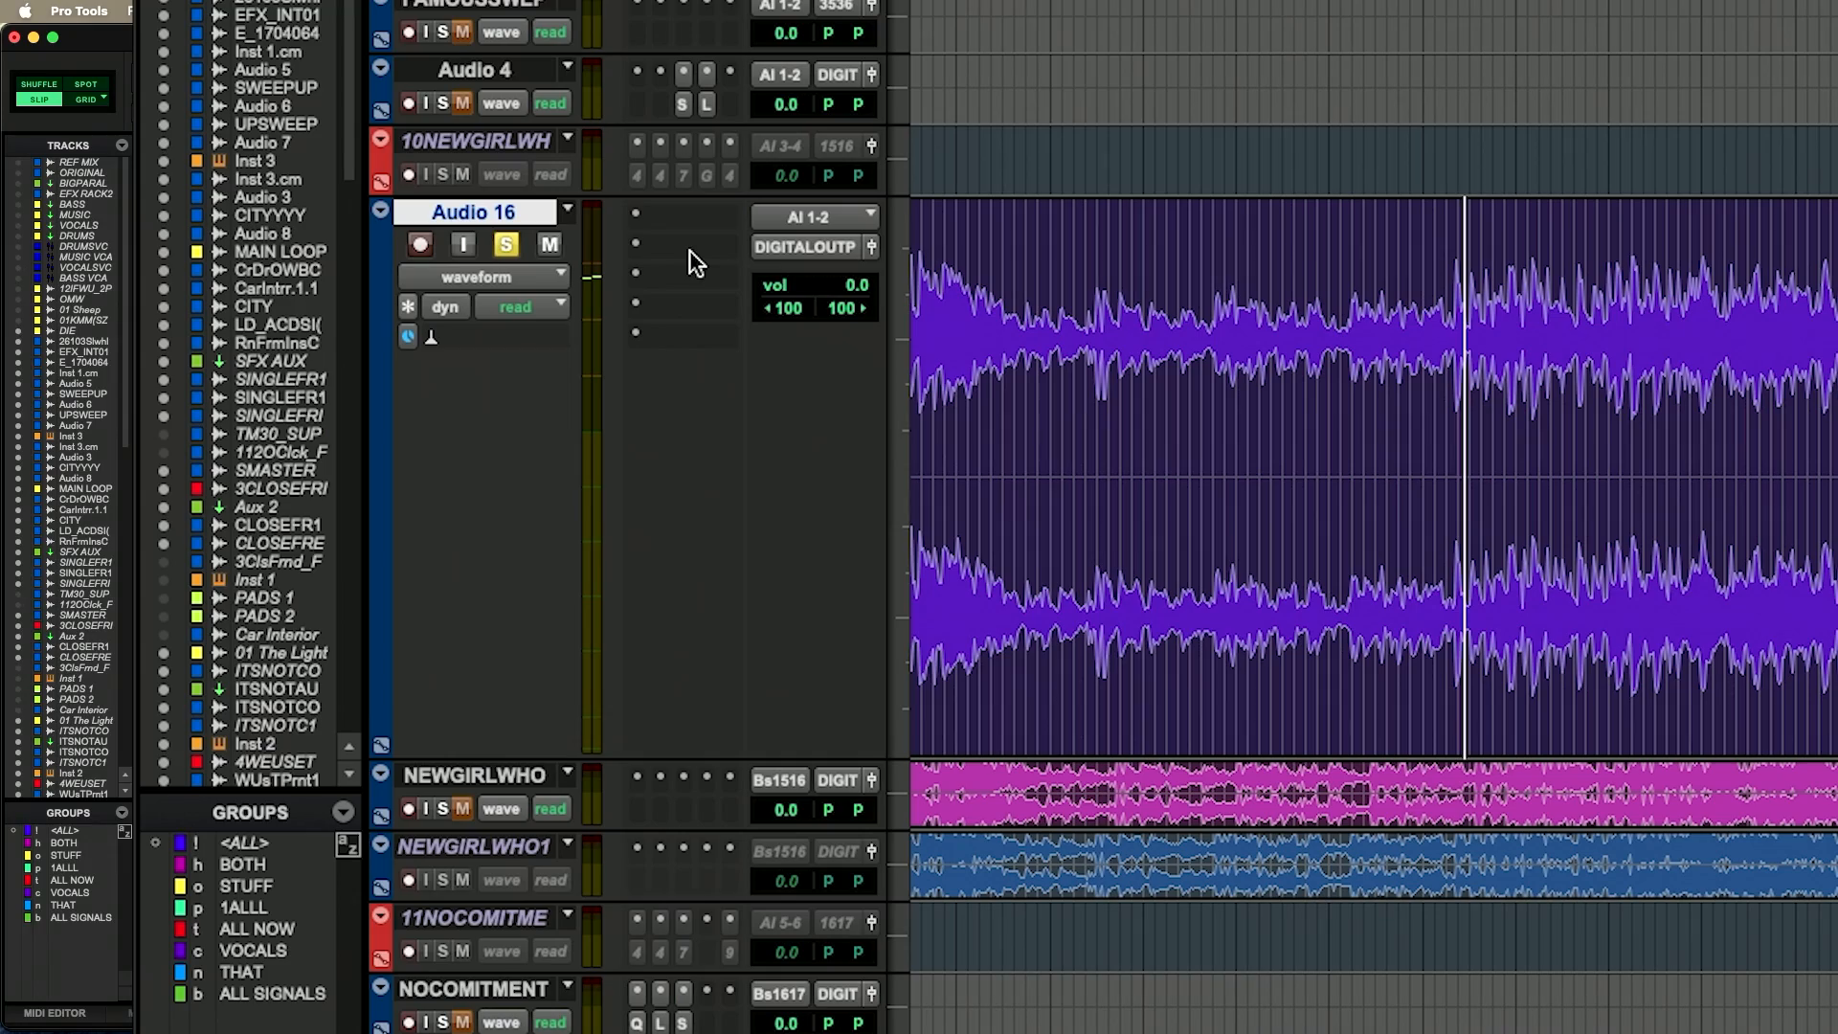
Step: Insert the Ozone 10 Exciter plug-in on the Audio 16 track by searching for exciter
{"action": "left_click", "coordinate": [687, 245]}
{"action": "left_click", "coordinate": [744, 186]}
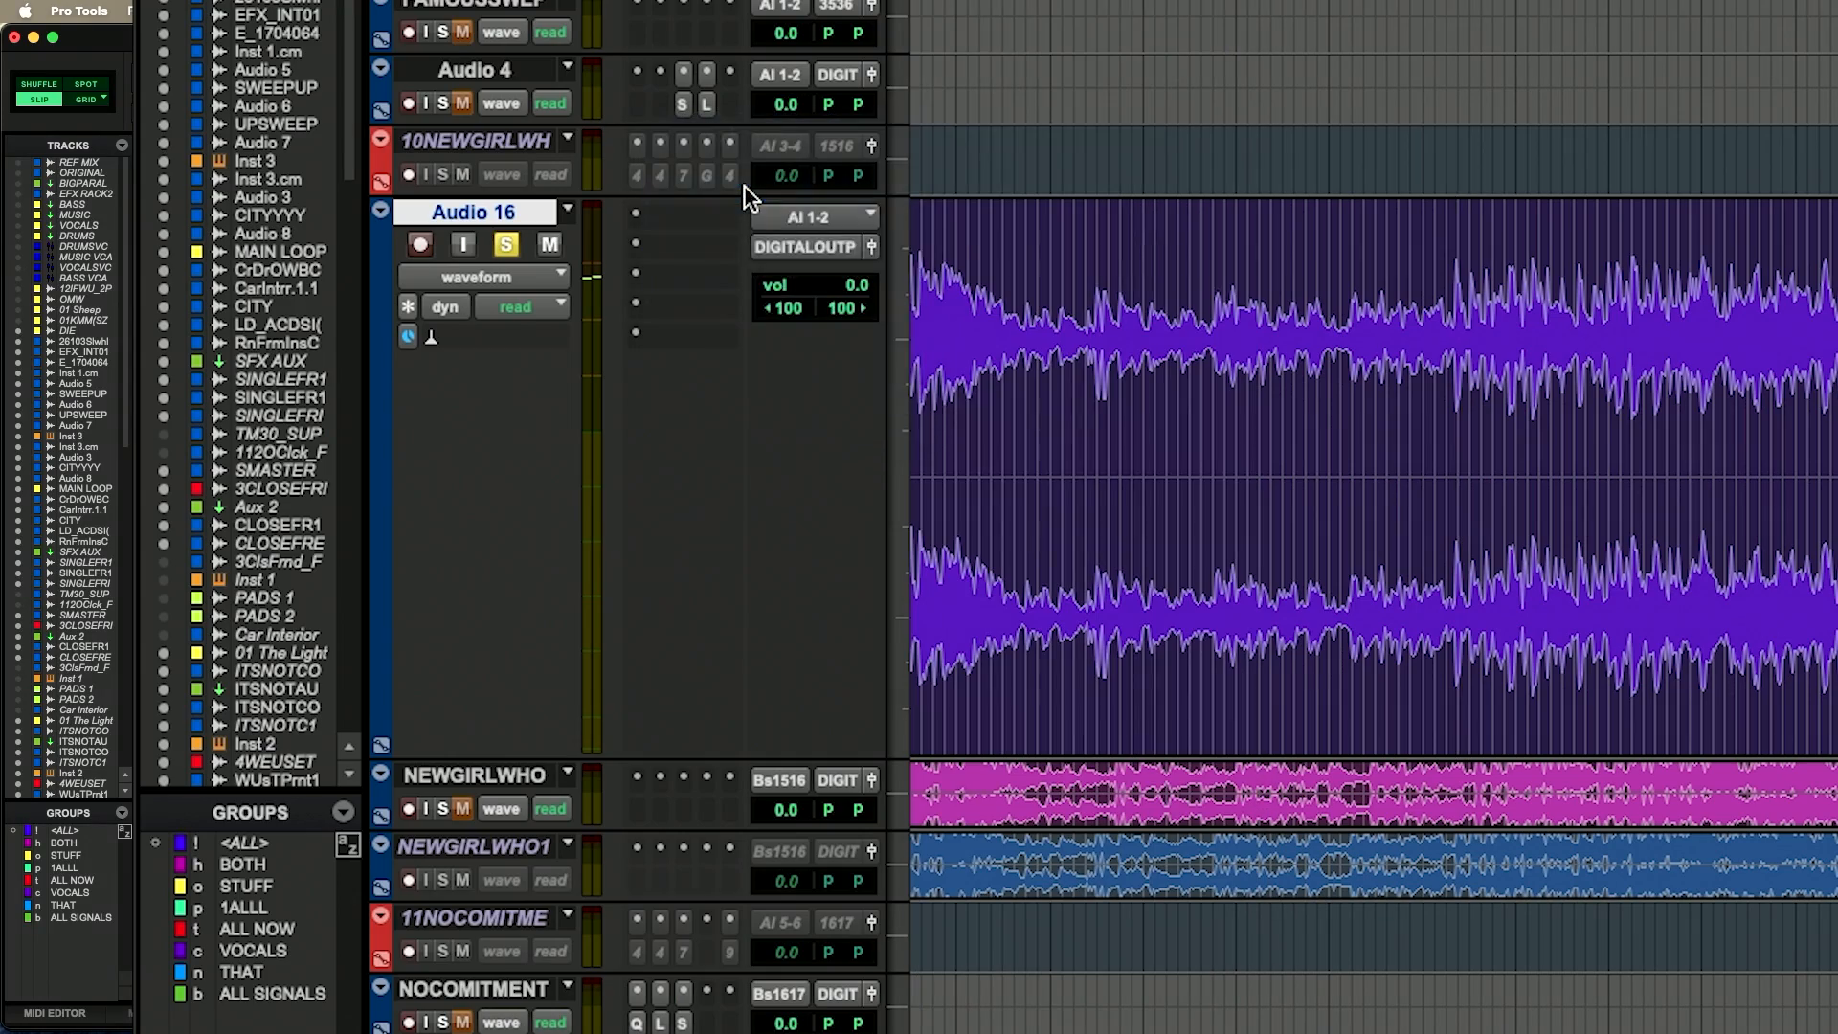
{"action": "type", "text": "exciter"}
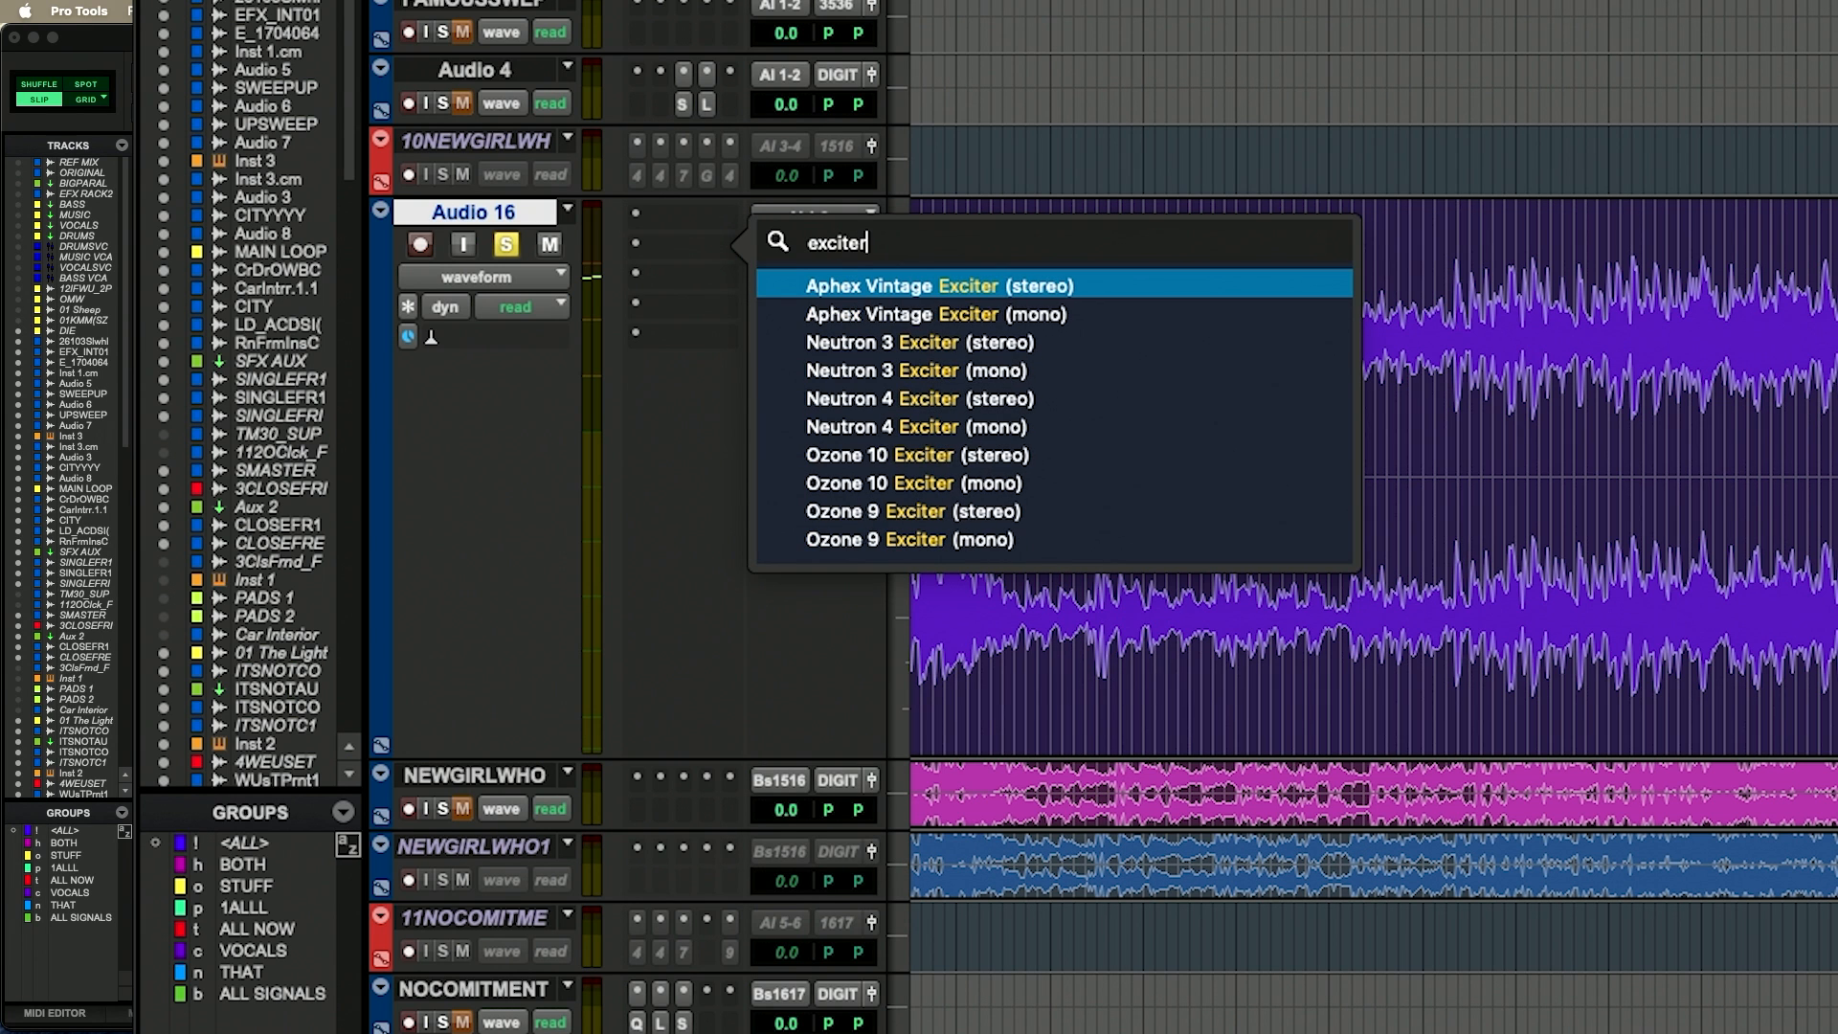
{"action": "key", "text": "Return"}
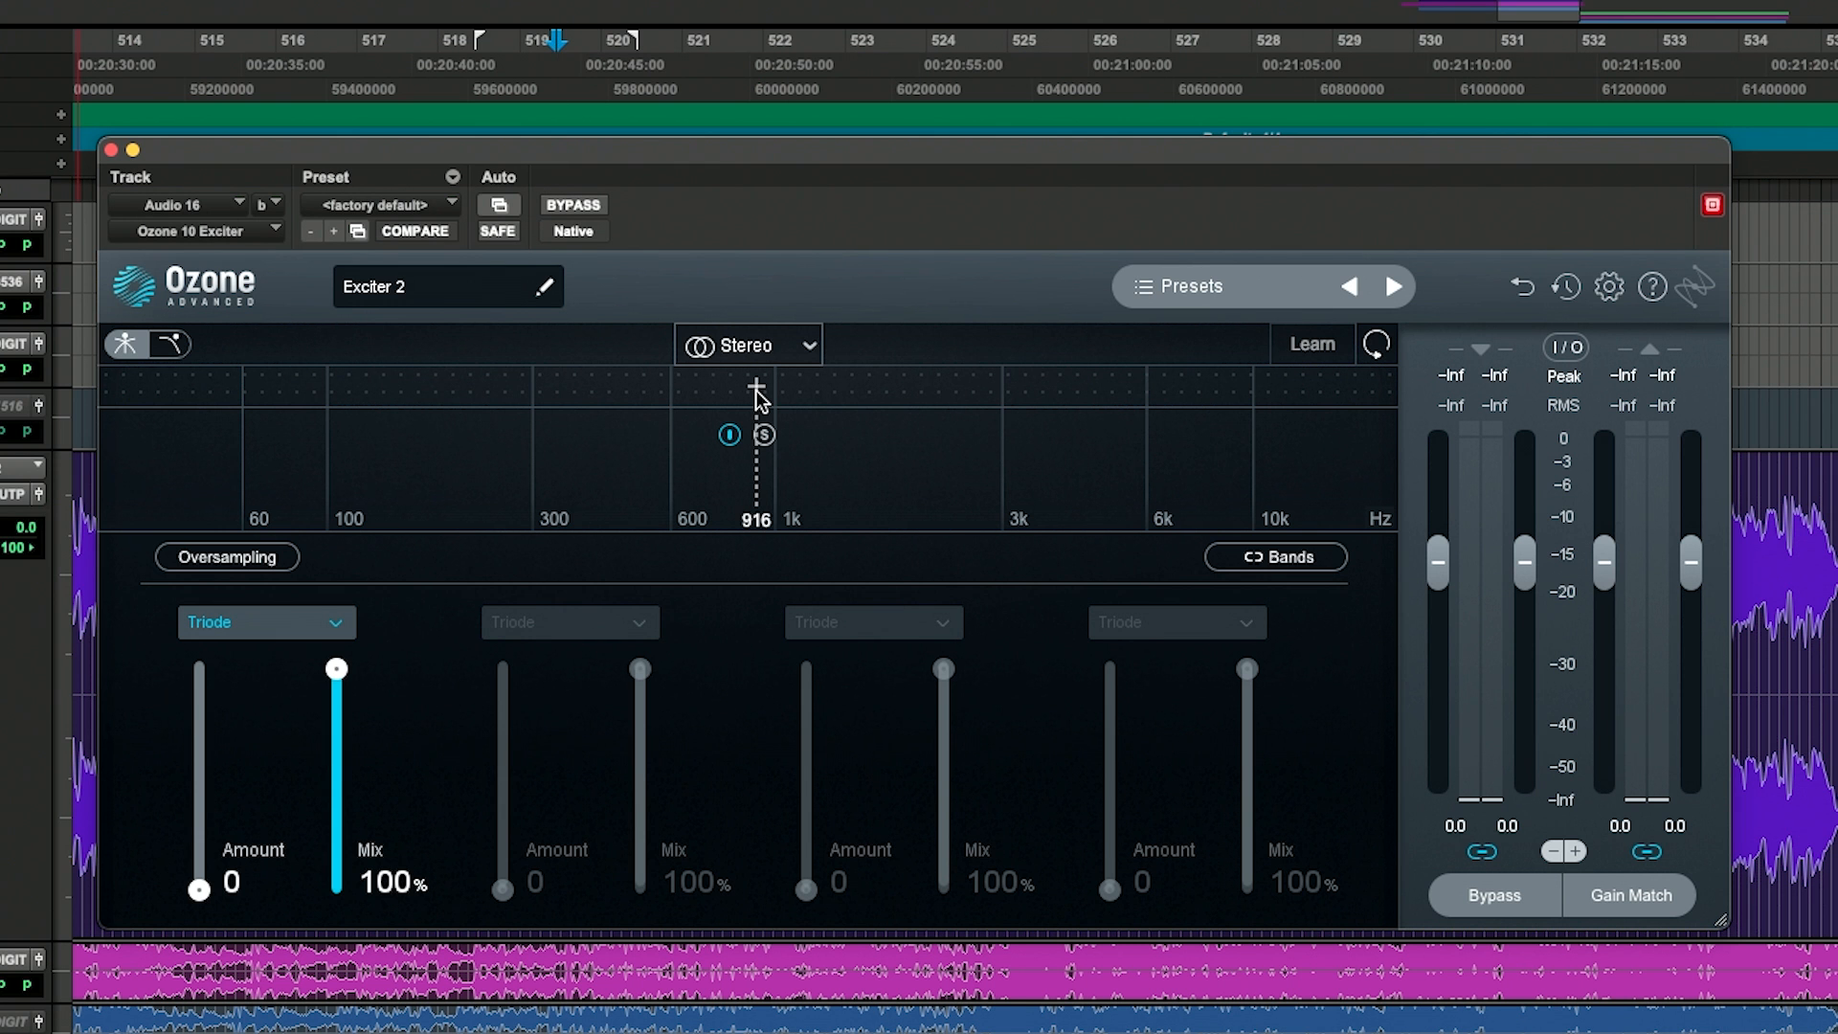
Step: Start playback and add band crossovers to the exciter's spectrum, splitting it into multiple bands
{"action": "key", "text": "space"}
{"action": "left_click", "coordinate": [755, 388]}
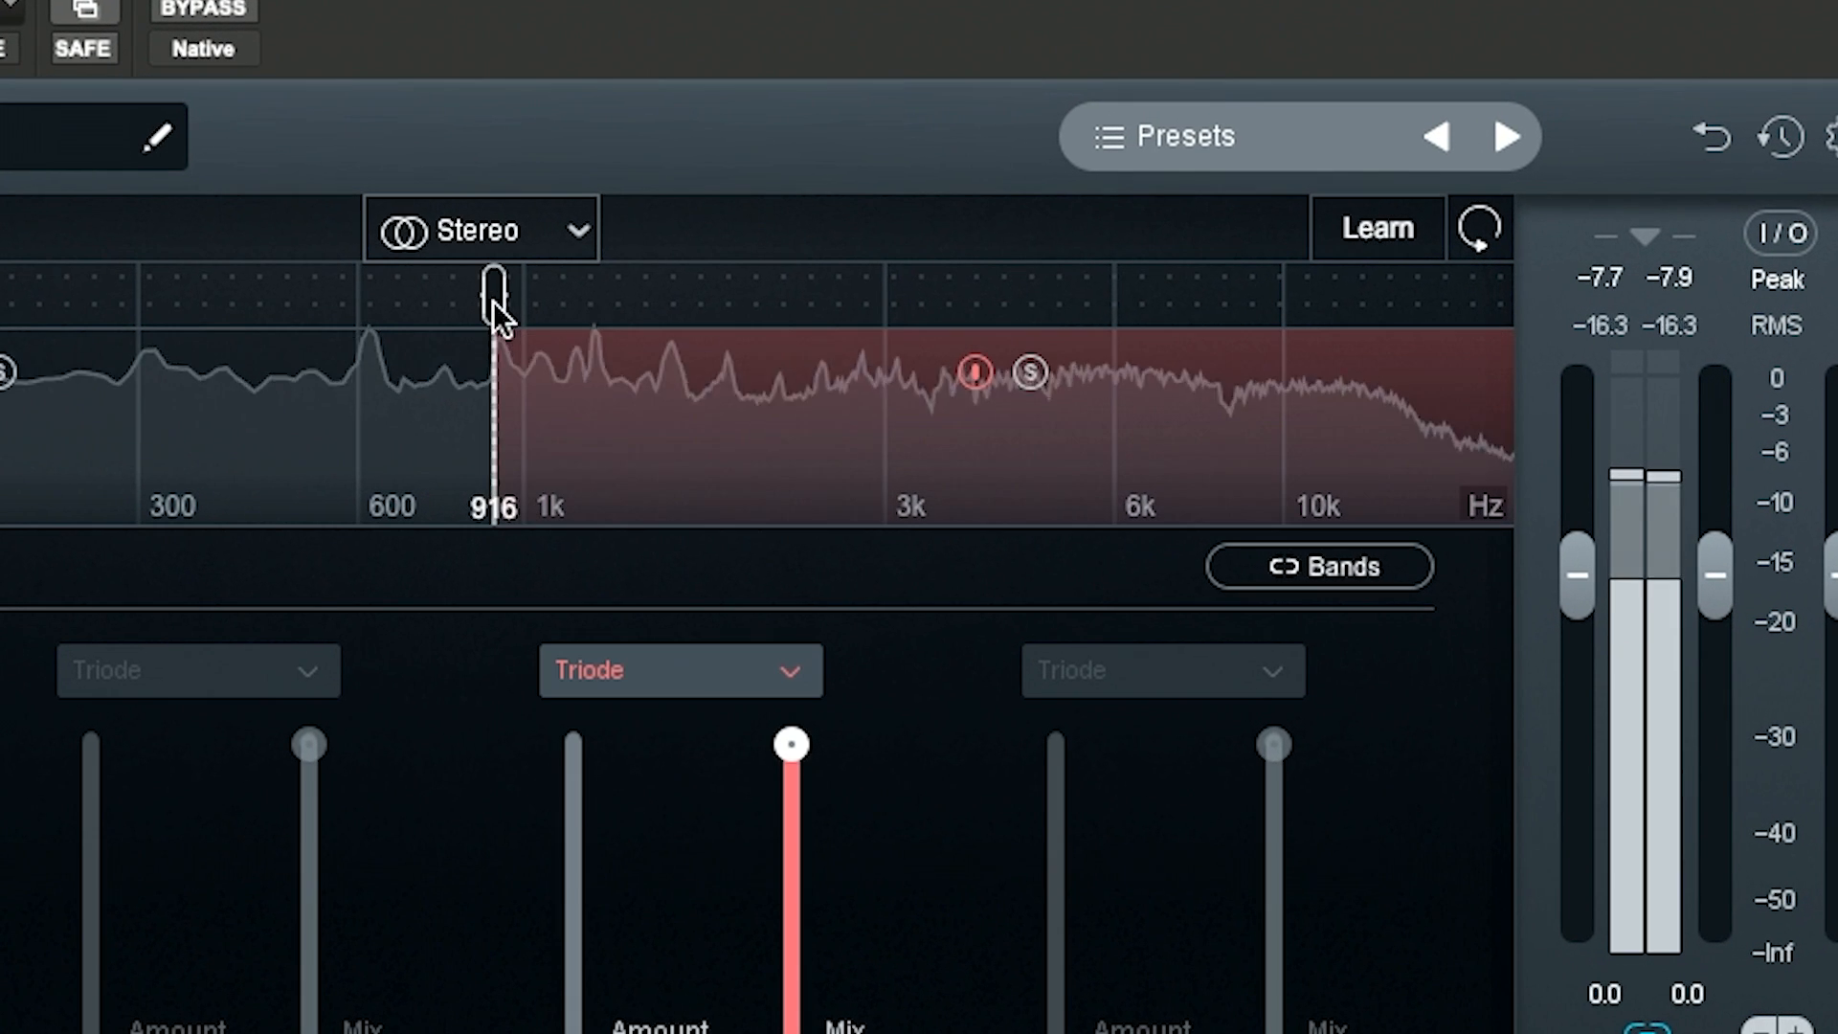
{"action": "left_click", "coordinate": [882, 295]}
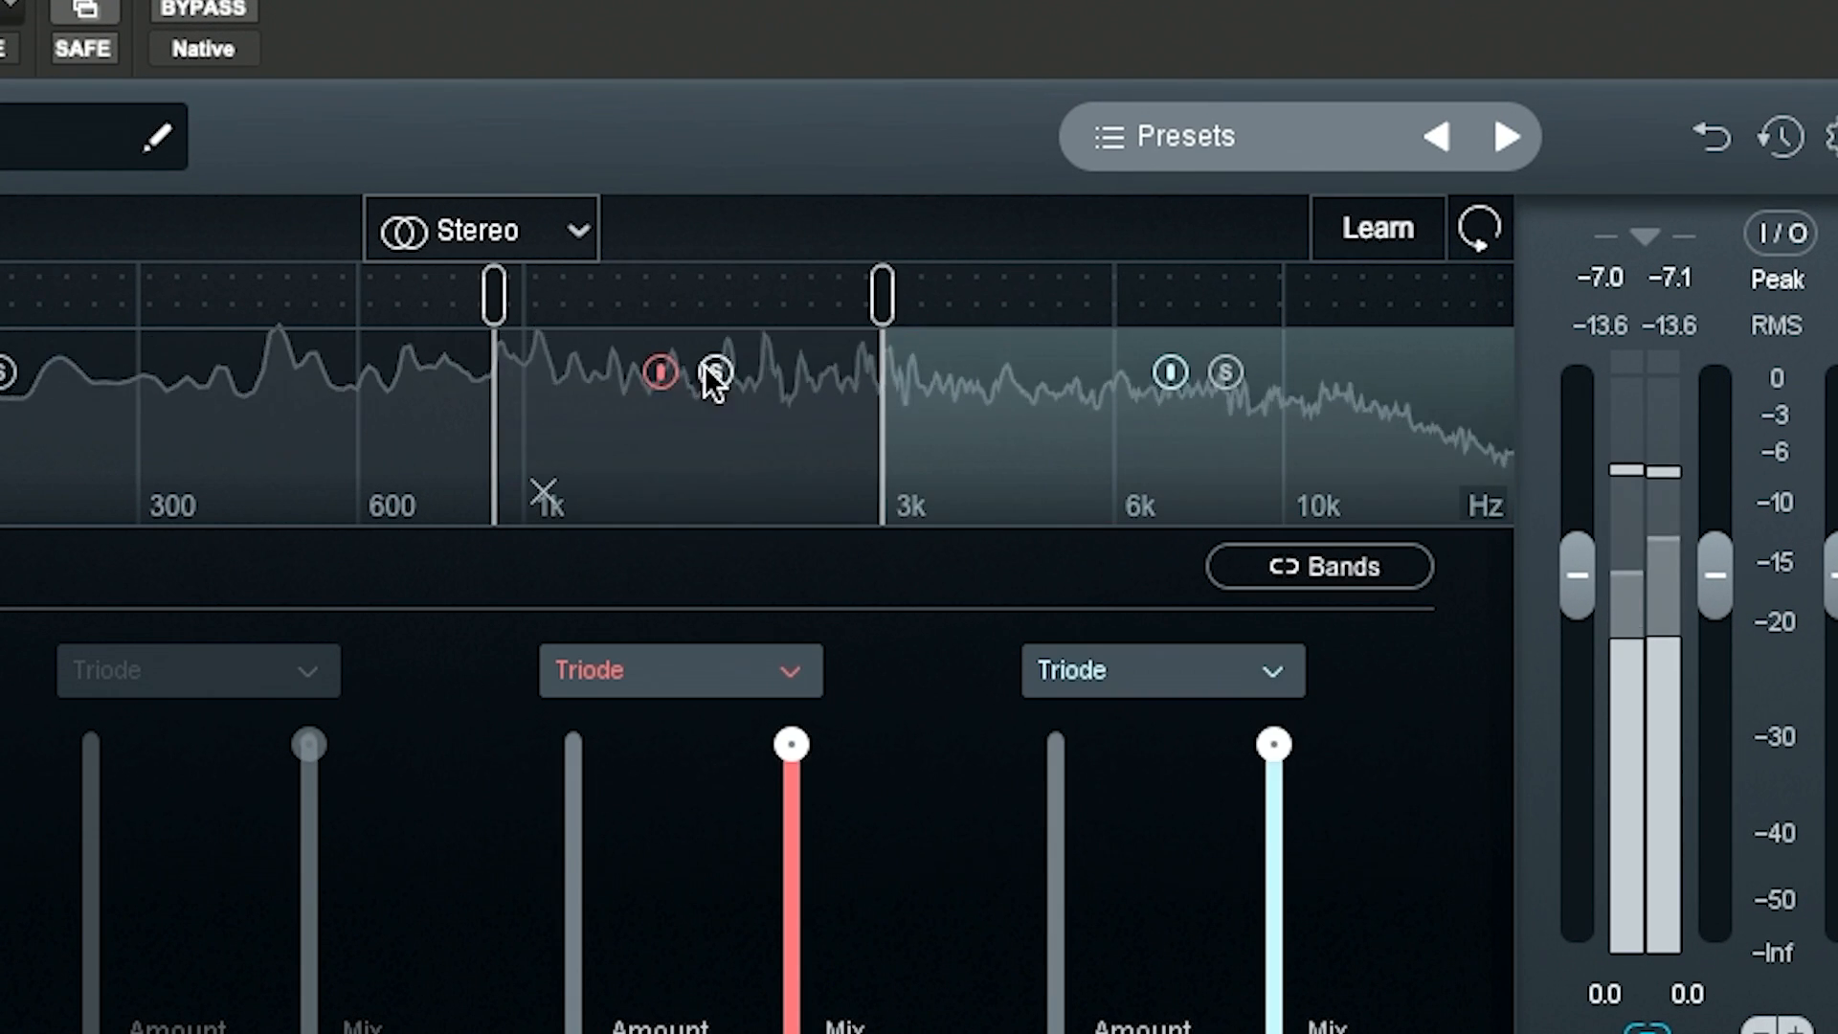
{"action": "left_click_drag", "start_coordinate": [879, 298], "coordinate": [930, 298]}
{"action": "left_click_drag", "start_coordinate": [494, 293], "coordinate": [603, 292]}
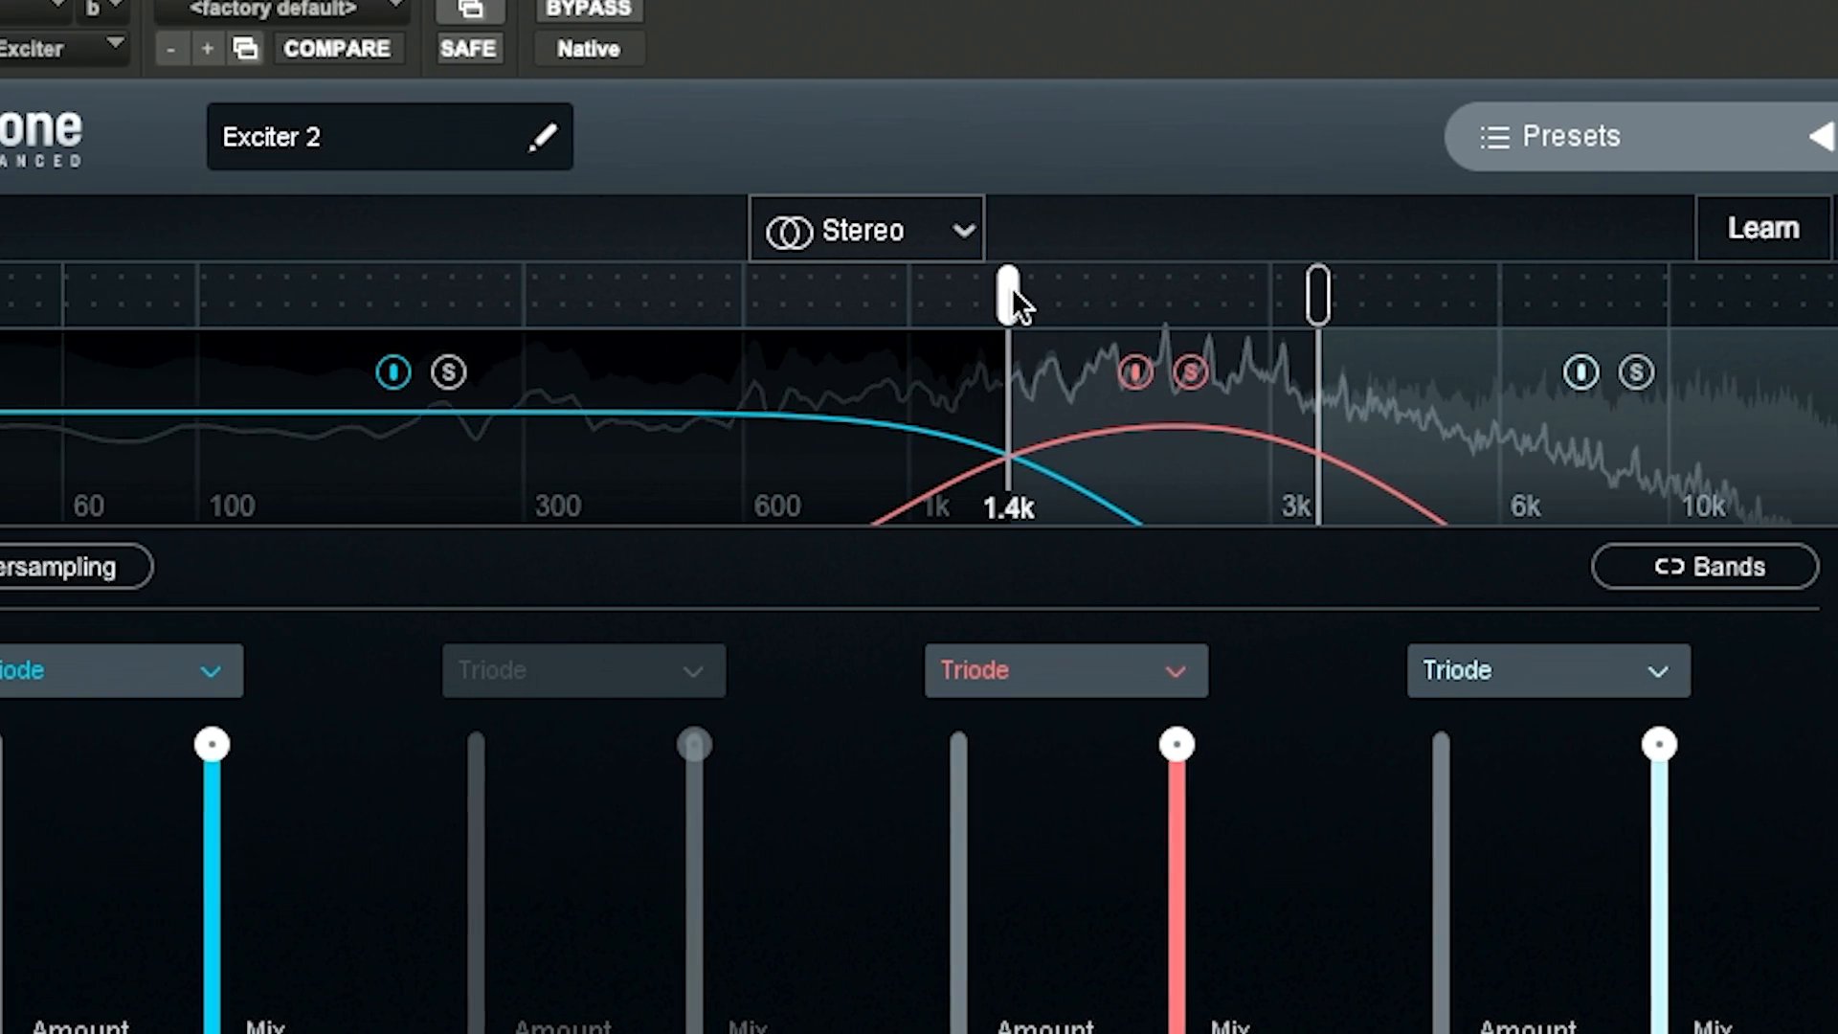
Step: Position the middle band's crossovers at about 1 kHz and 3 kHz
{"action": "left_click_drag", "start_coordinate": [1176, 292], "coordinate": [1167, 290]}
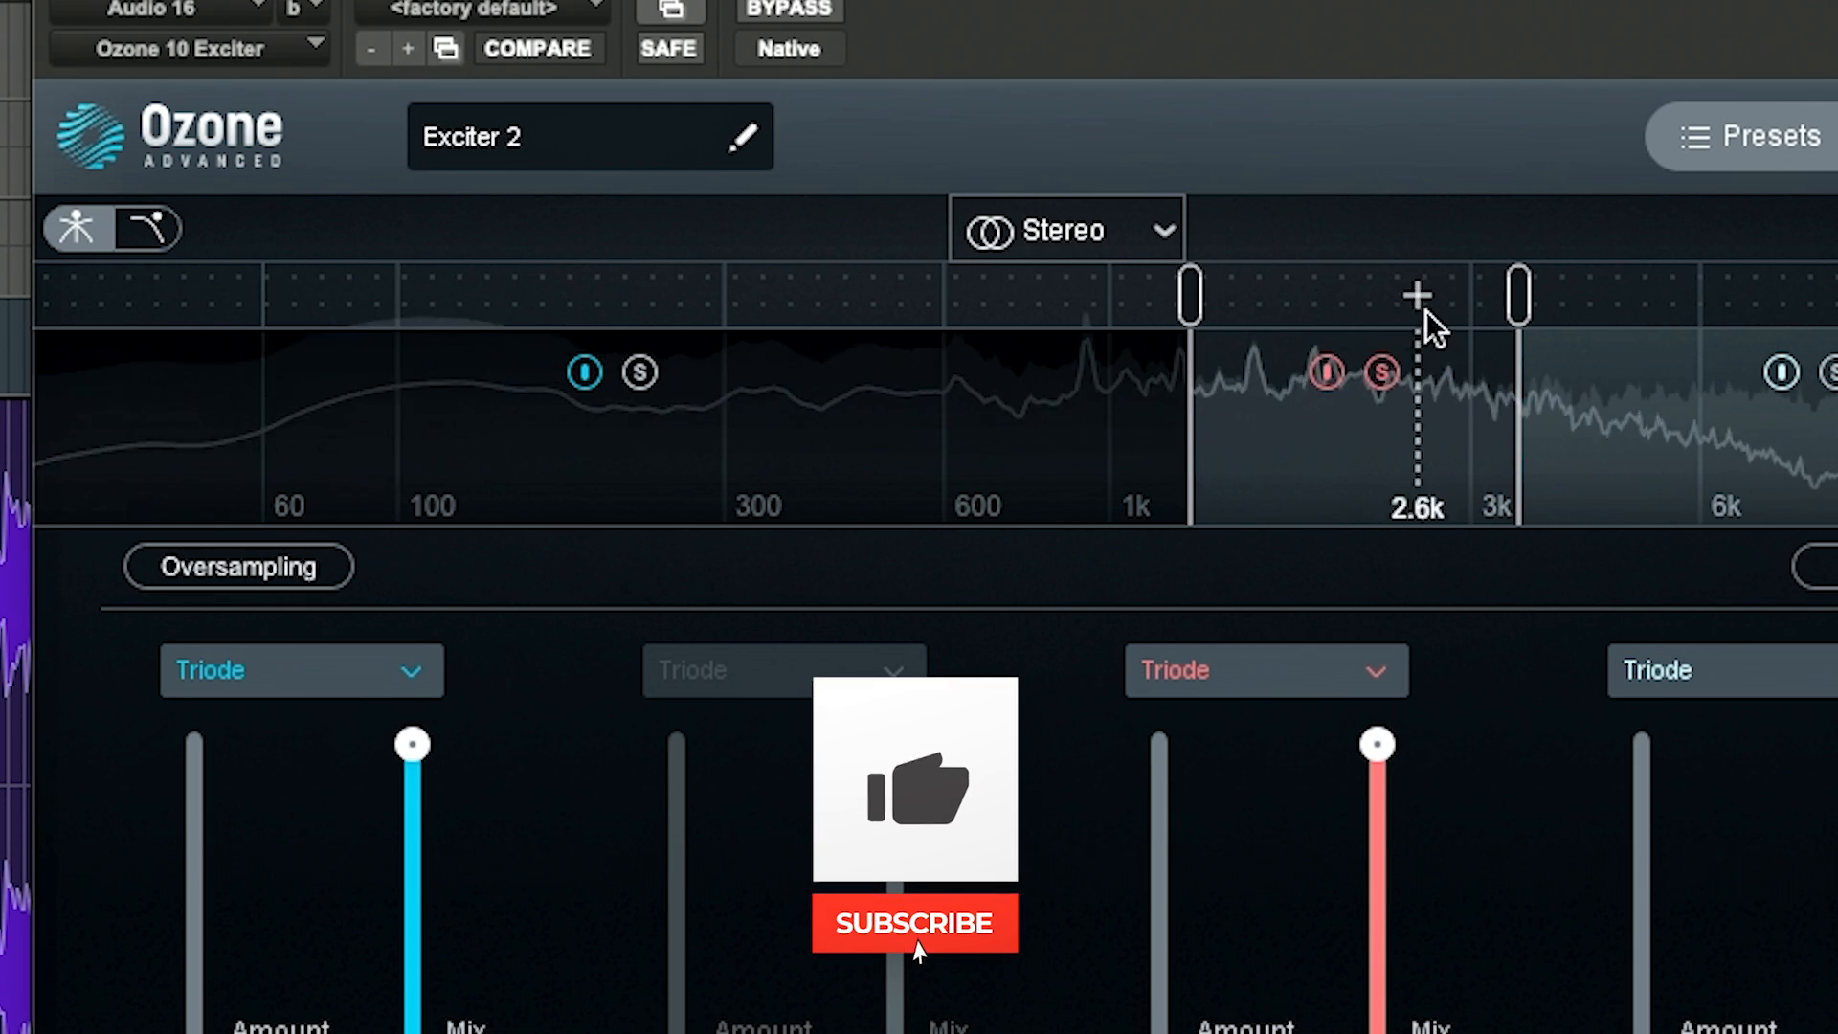
{"action": "left_click_drag", "start_coordinate": [1520, 298], "coordinate": [1586, 293]}
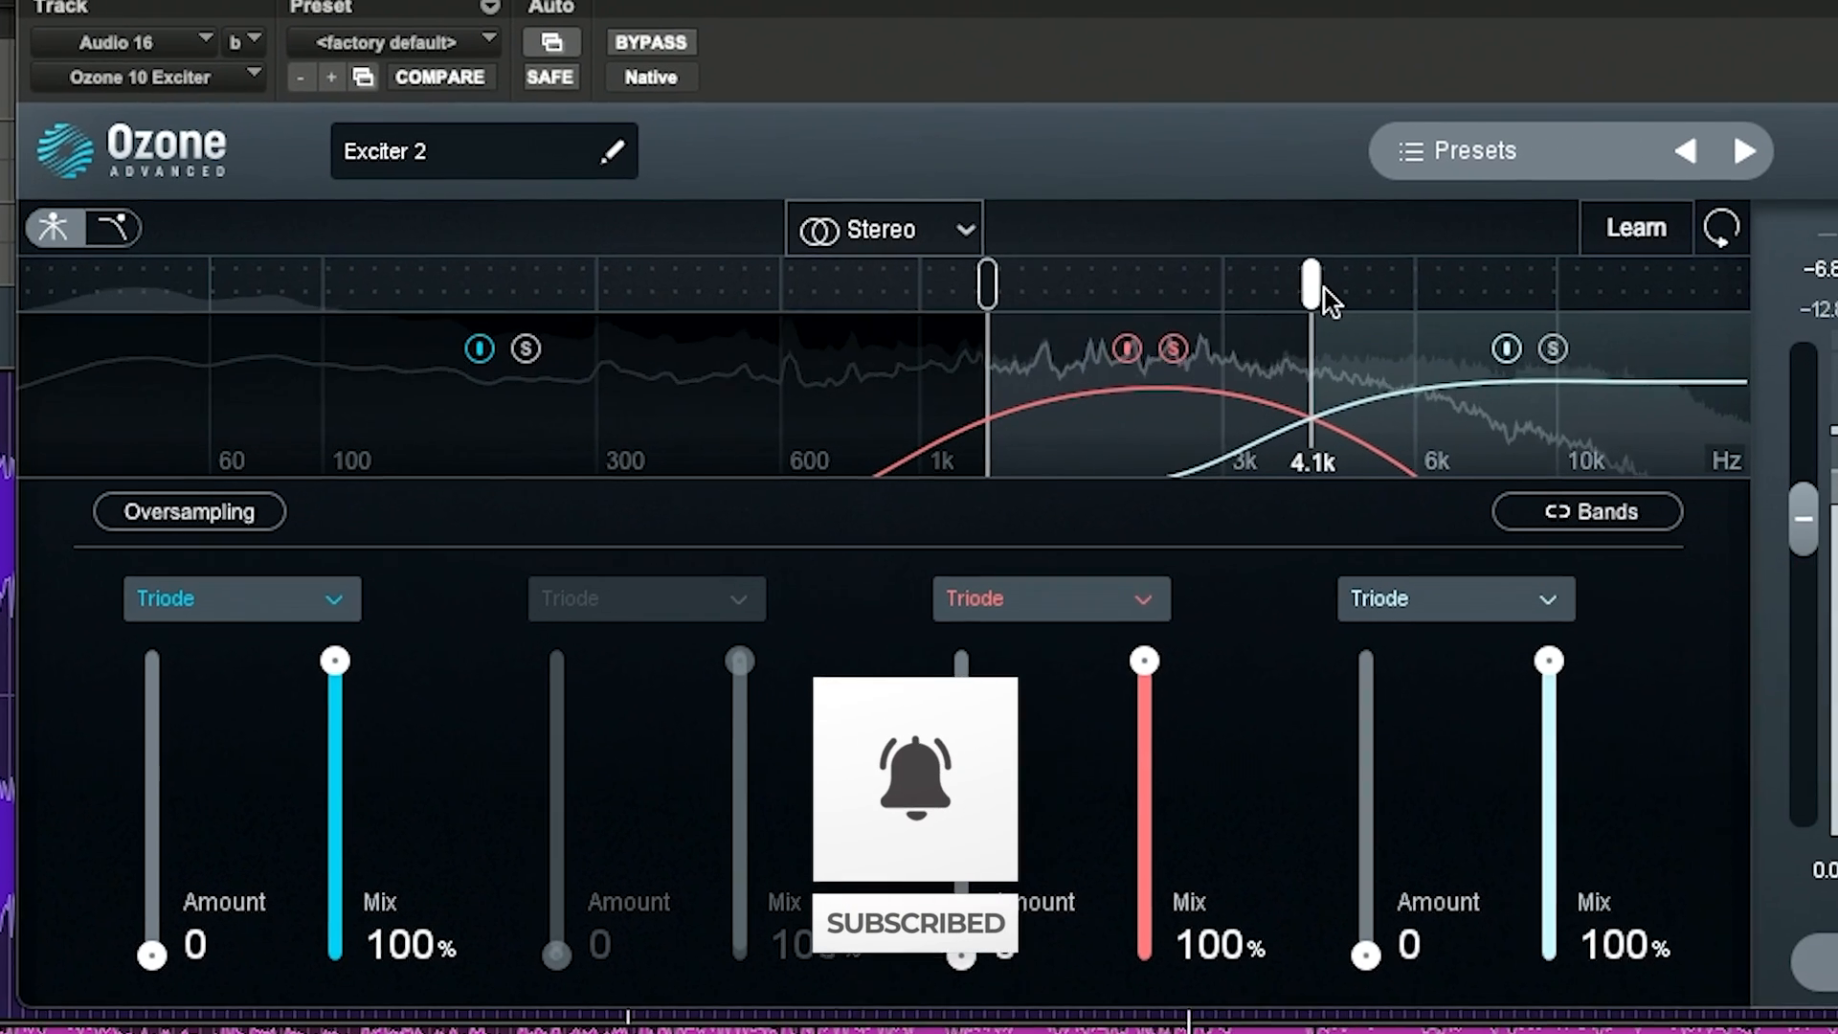
{"action": "left_click_drag", "start_coordinate": [1299, 286], "coordinate": [1234, 286]}
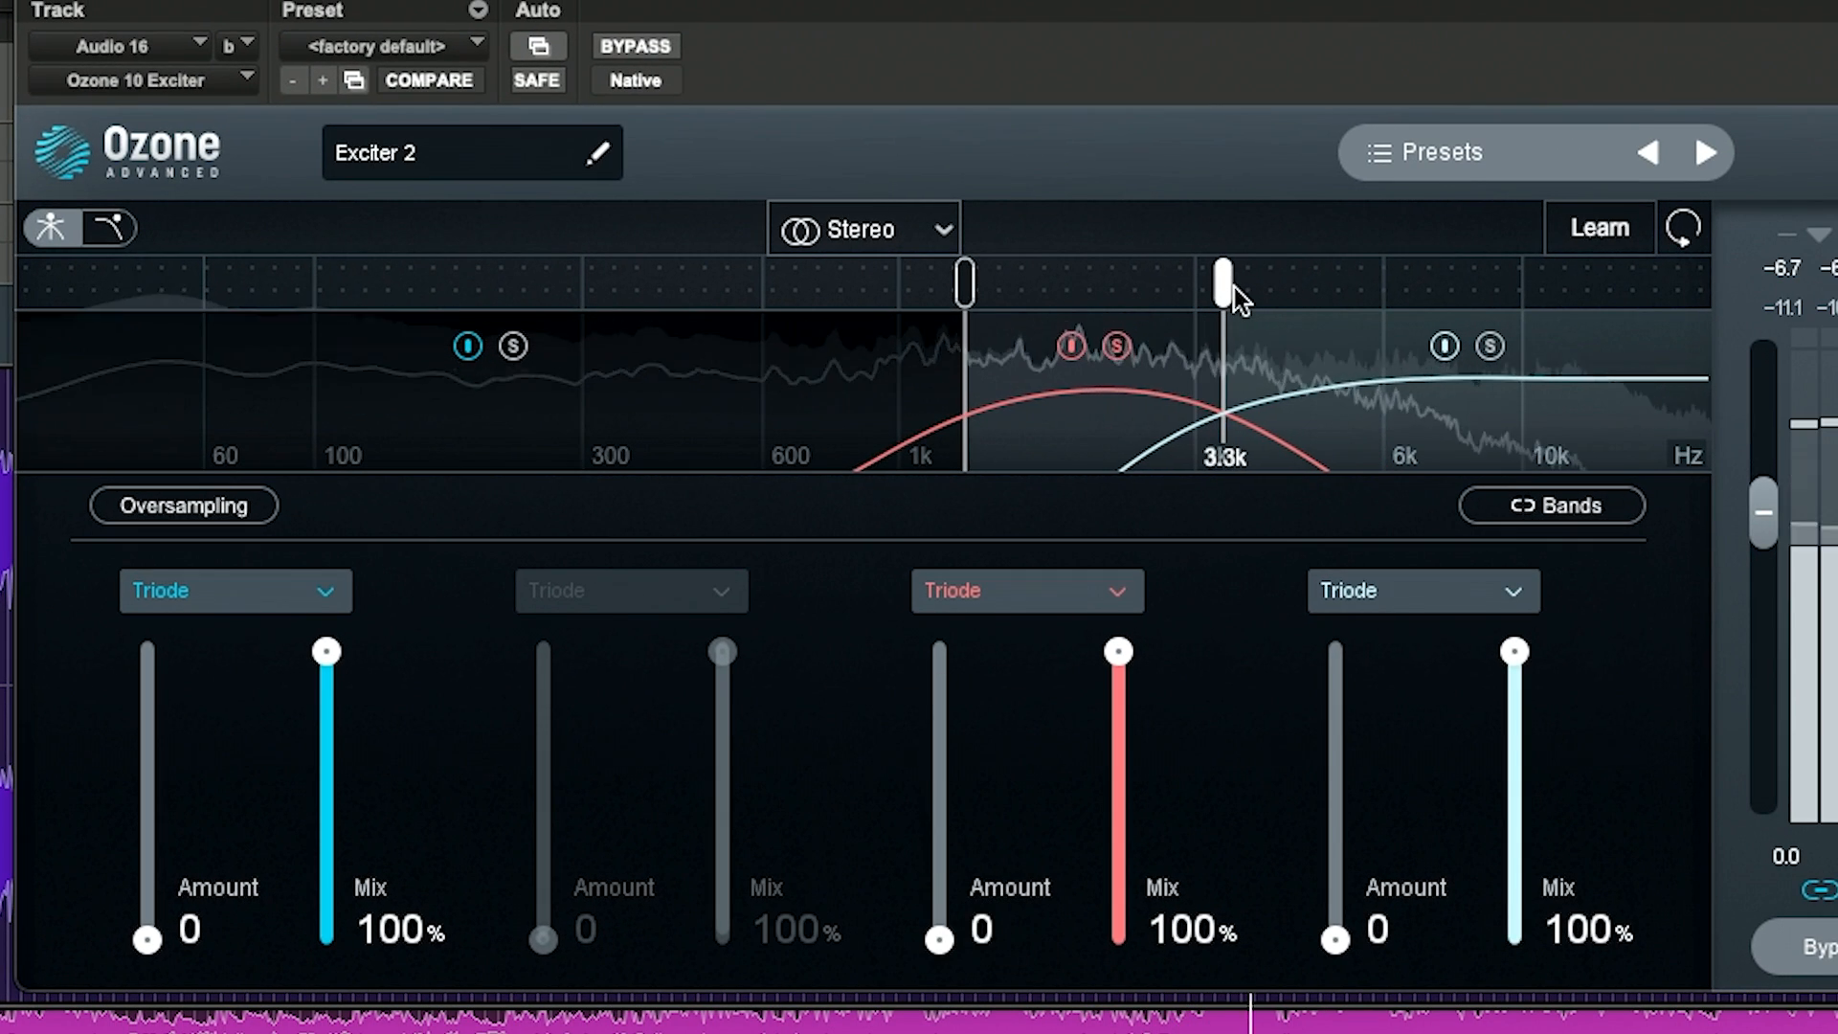
{"action": "left_click_drag", "start_coordinate": [967, 283], "coordinate": [926, 283]}
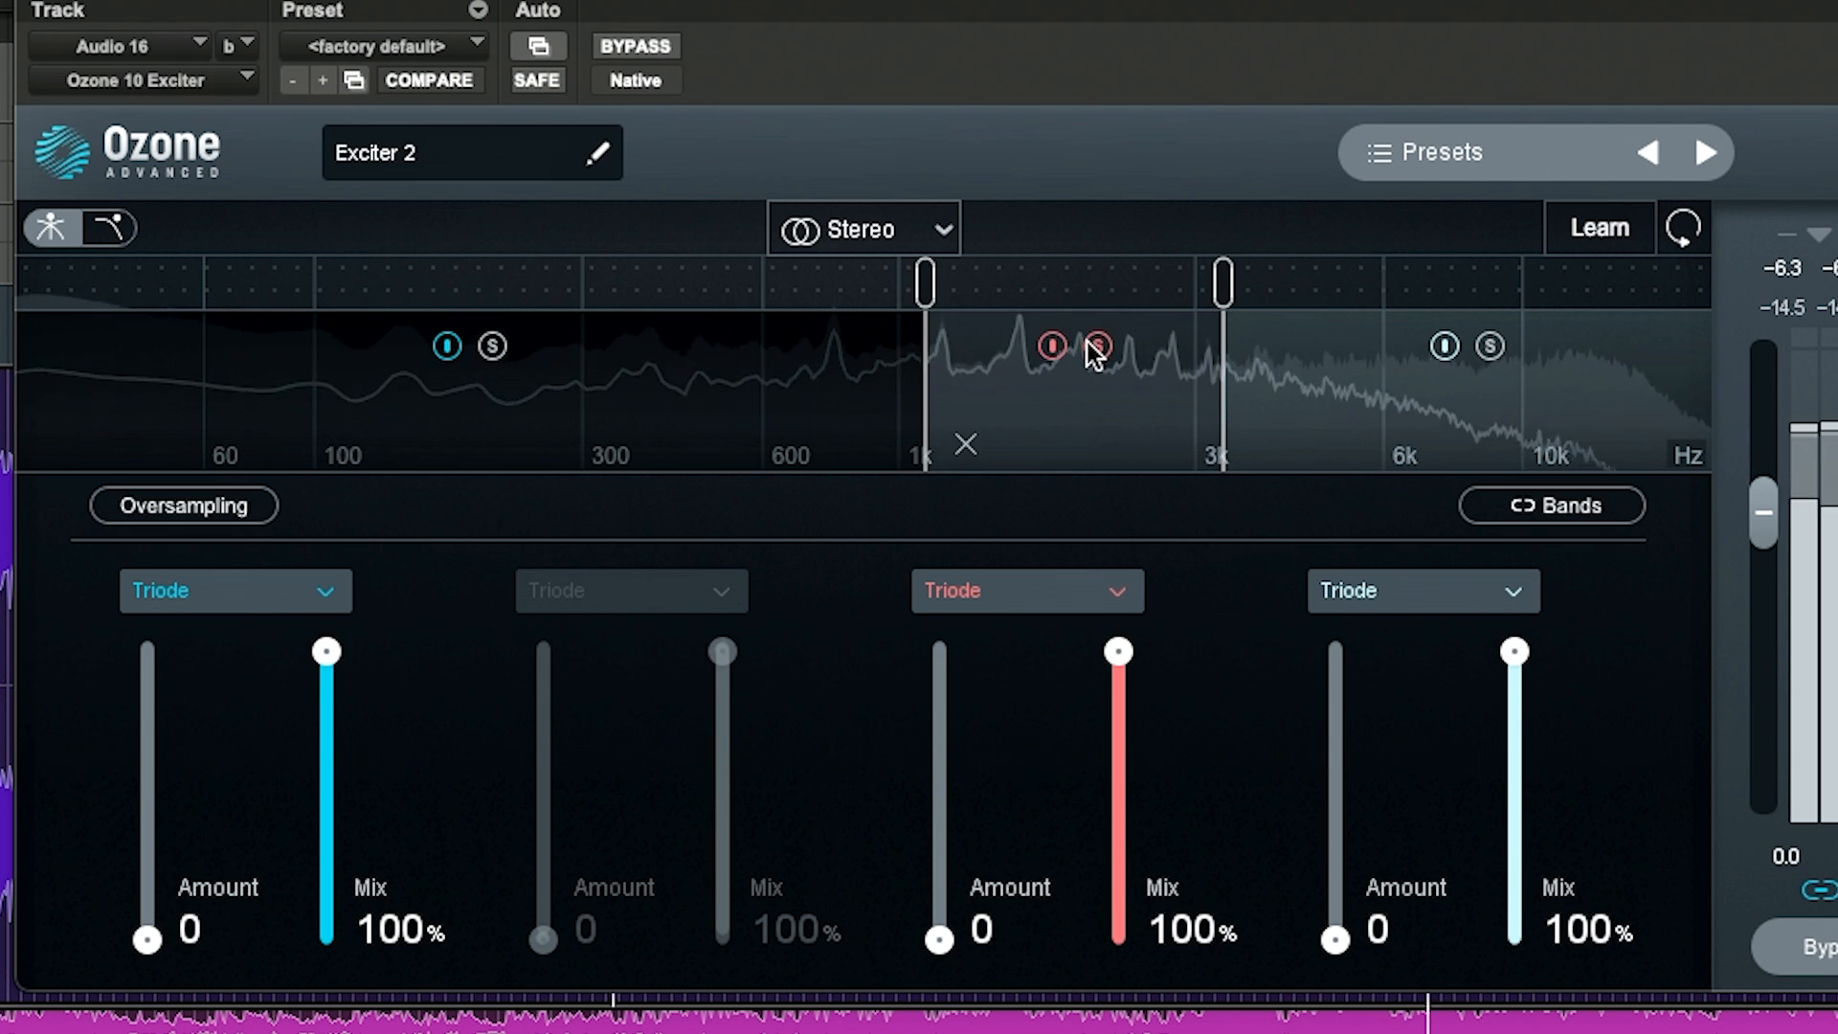
{"action": "left_click_drag", "start_coordinate": [1215, 287], "coordinate": [1226, 285]}
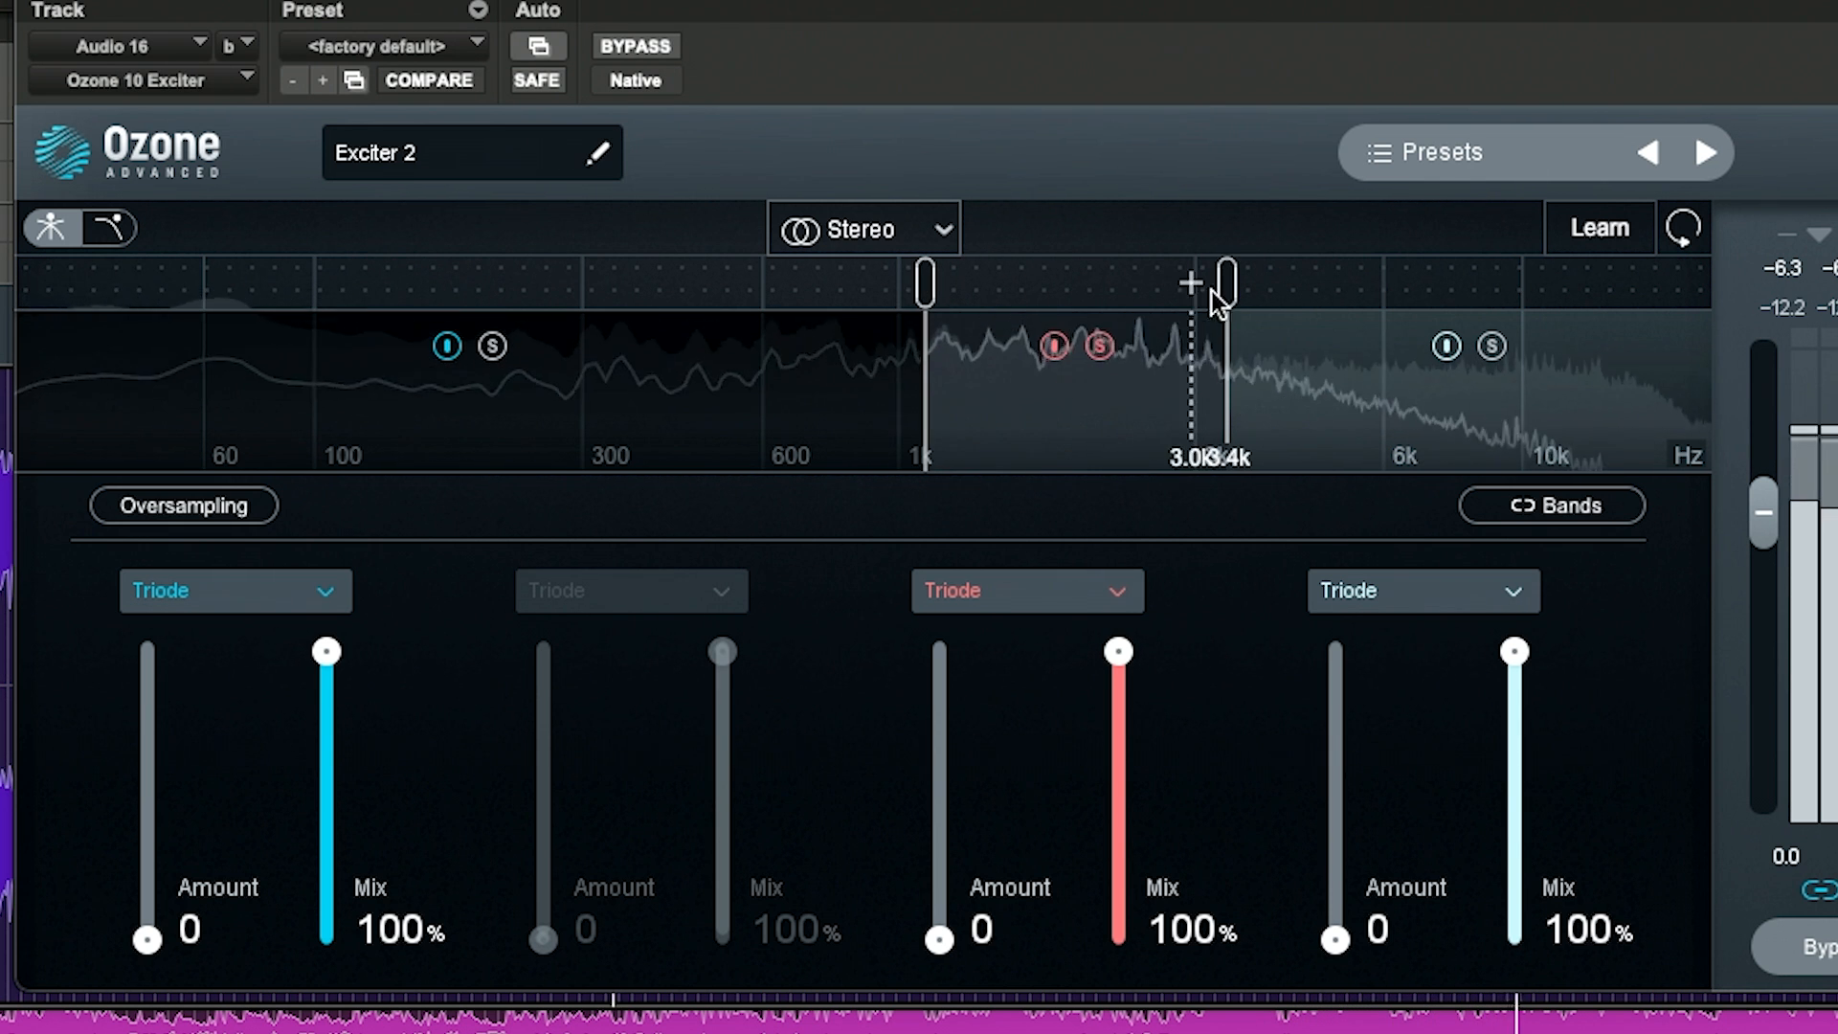
Step: Solo the 1–3 kHz band and set its saturation mode to Analog
{"action": "left_click", "coordinate": [1094, 350]}
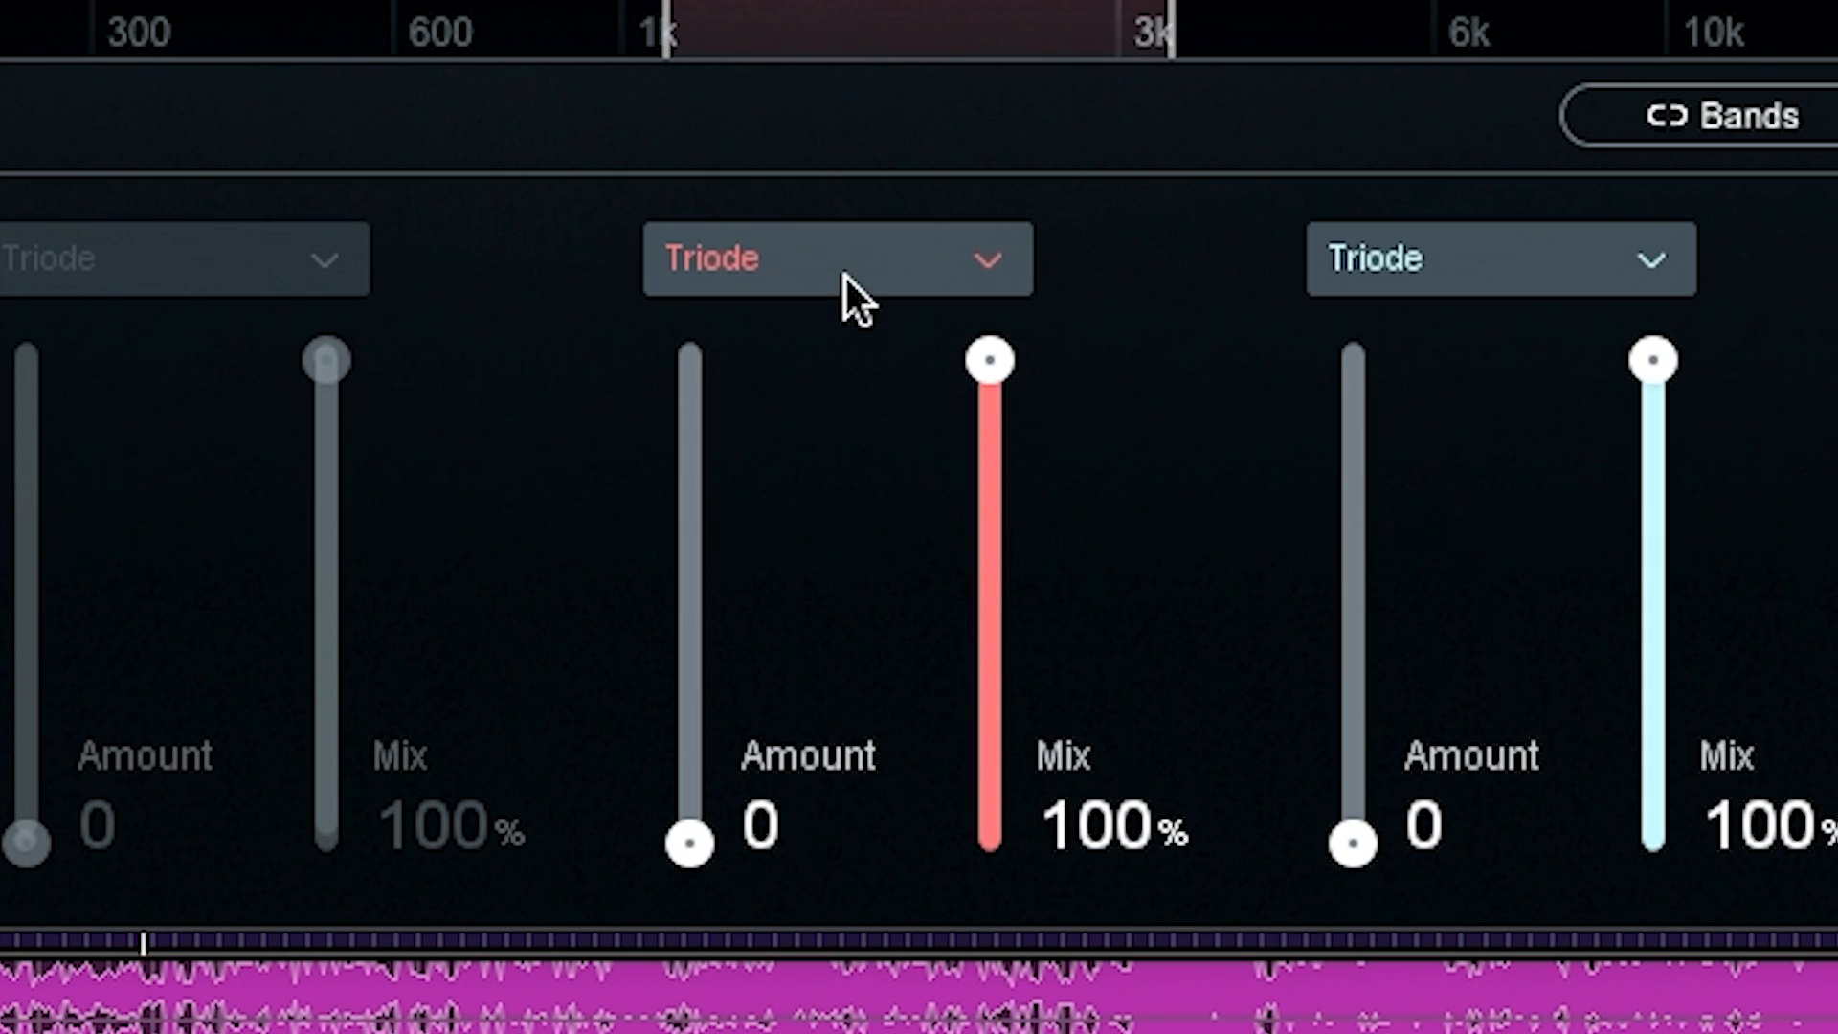
{"action": "left_click", "coordinate": [1030, 602]}
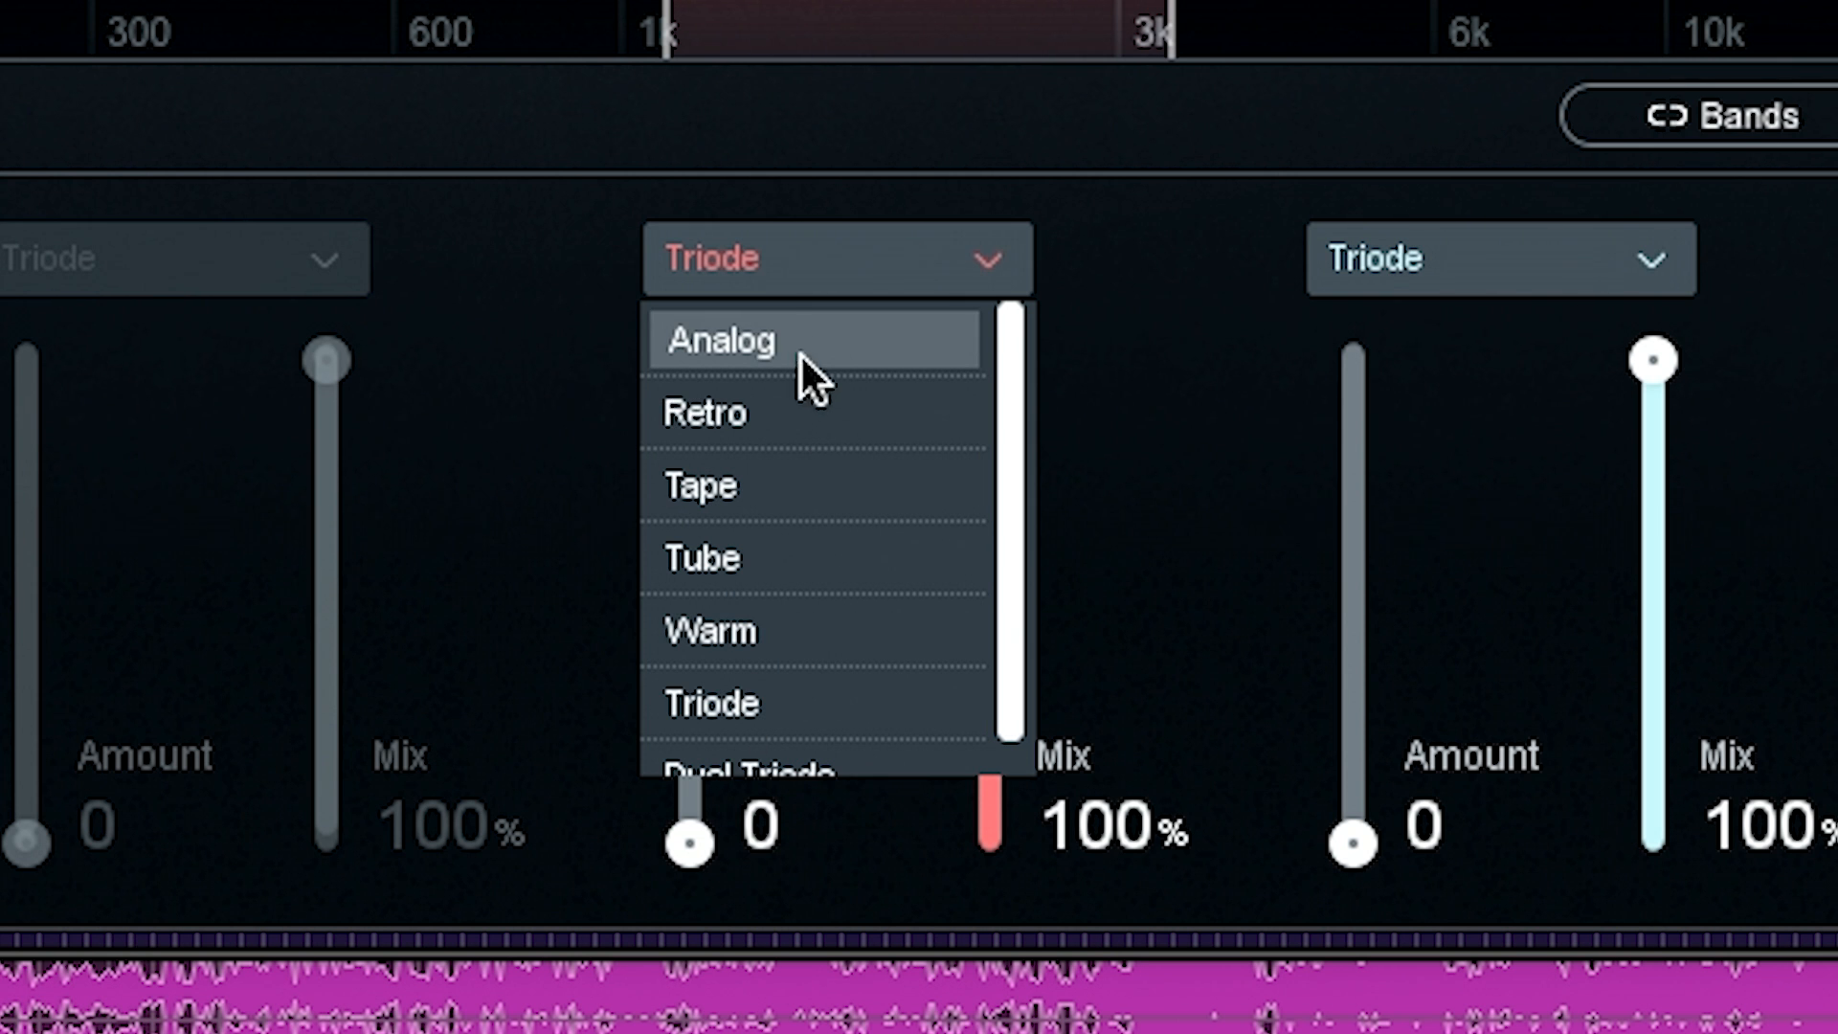
{"action": "left_click", "coordinate": [795, 326]}
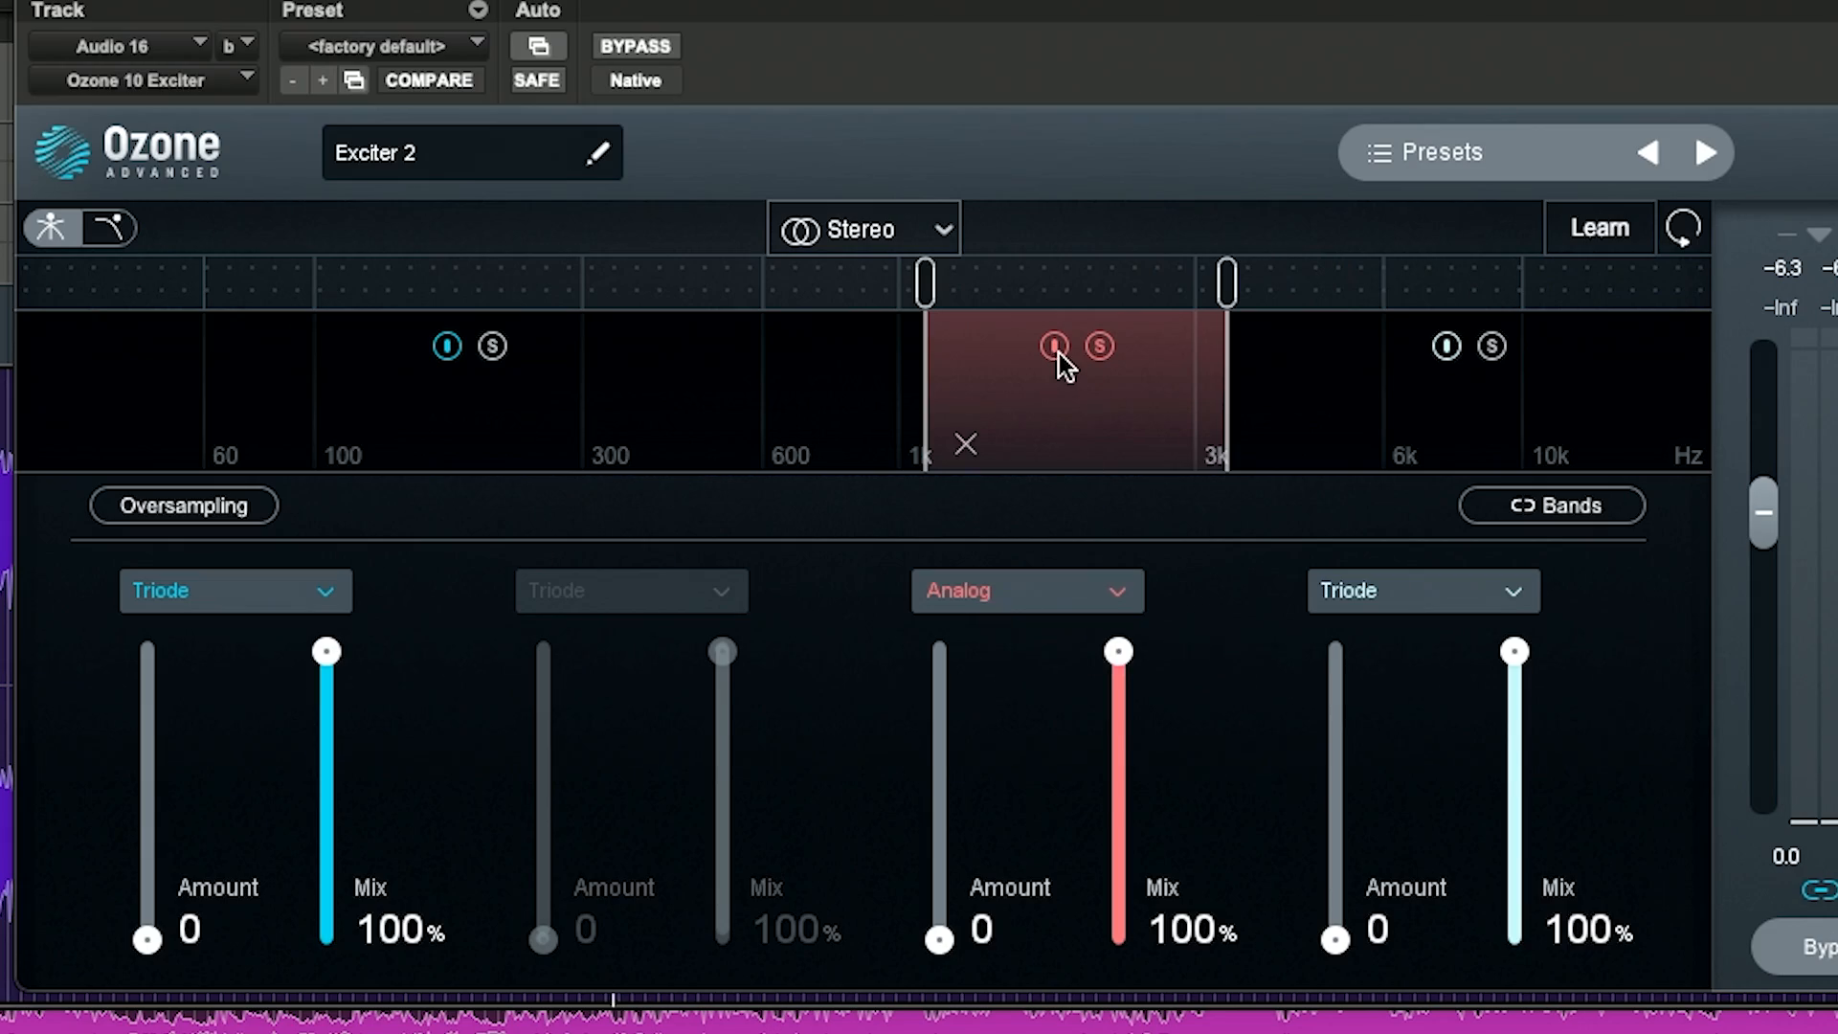
Step: Compare the 1–3 kHz band bypassed and active during playback, then turn off its solo
{"action": "left_click", "coordinate": [1054, 346]}
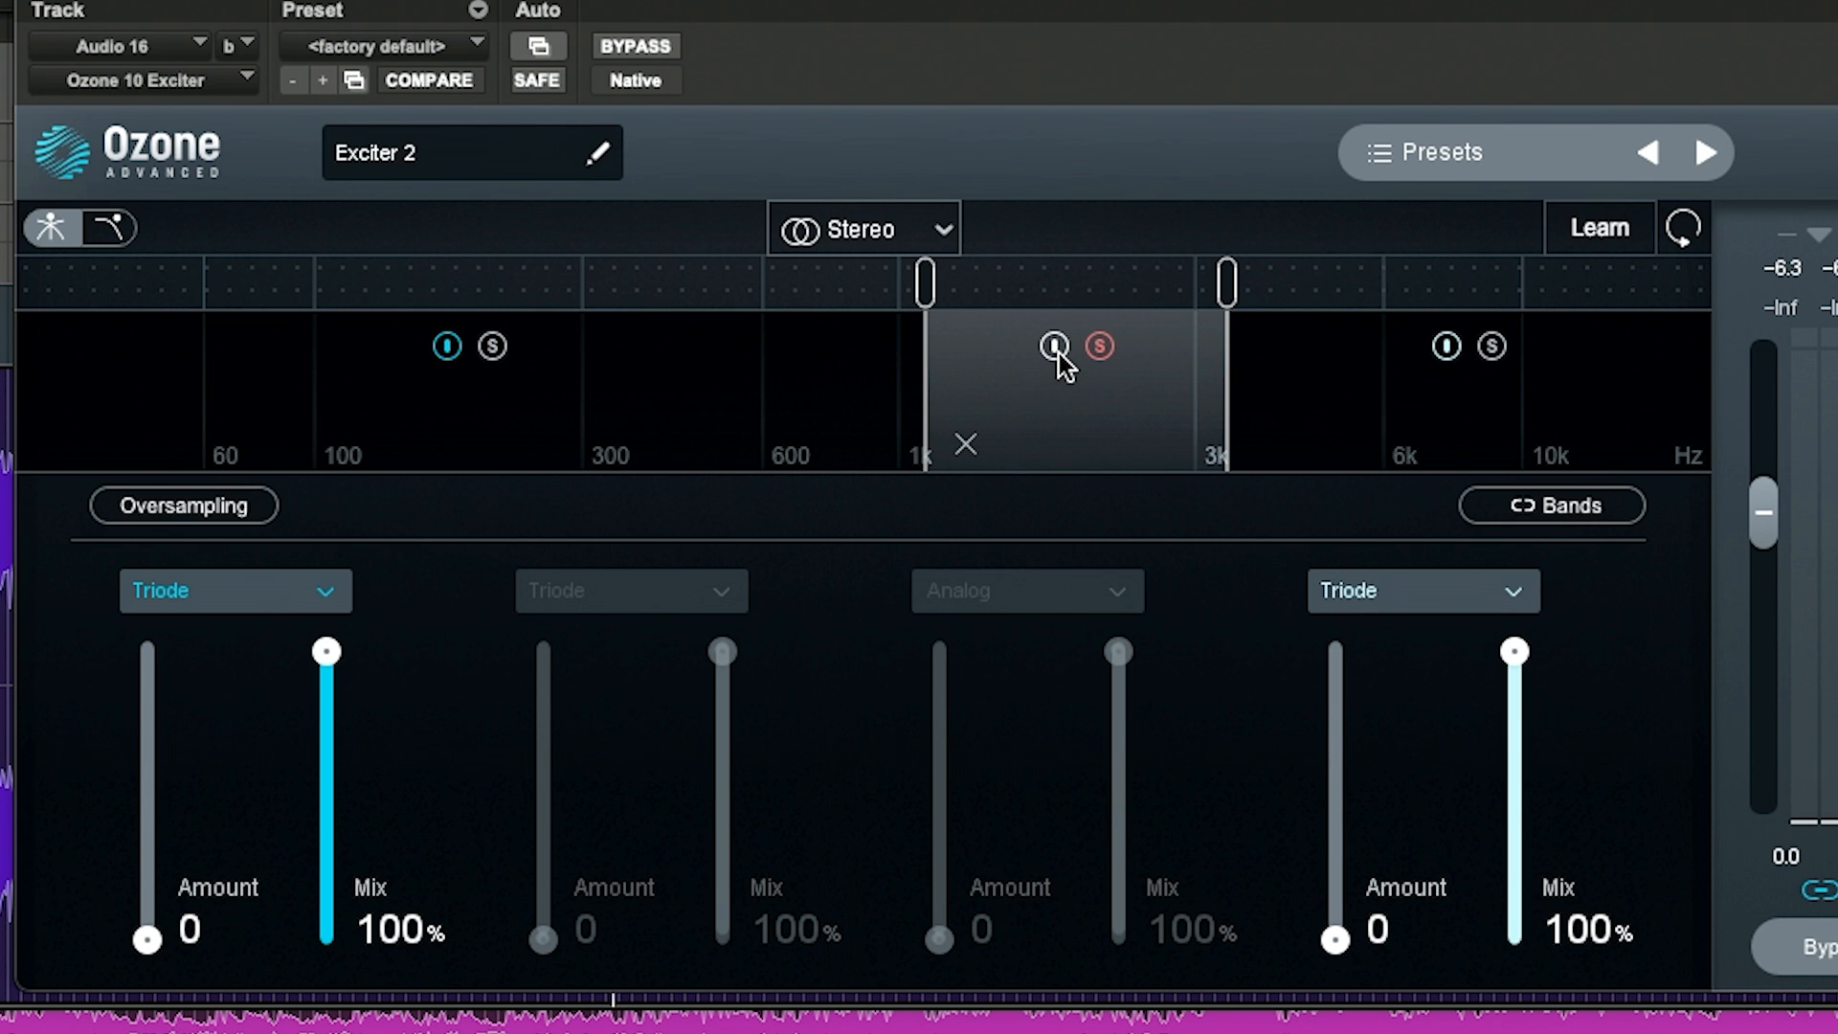
{"action": "key", "text": "space"}
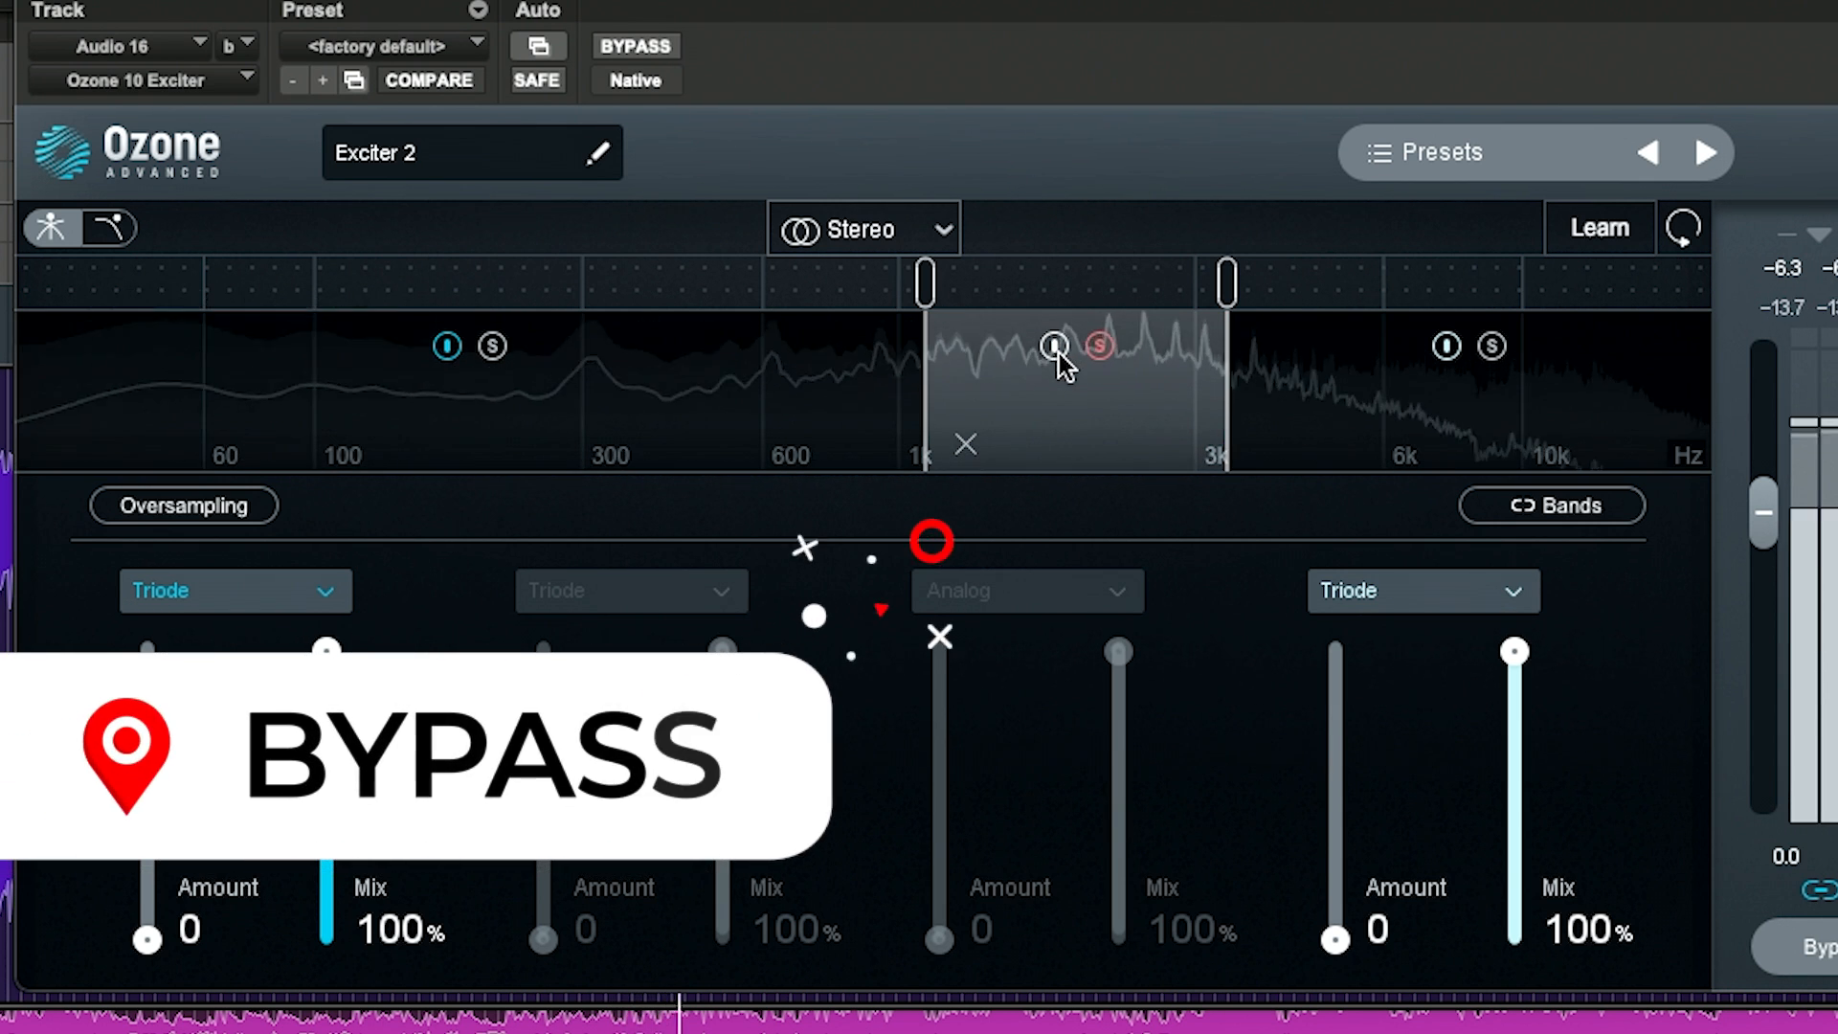
{"action": "left_click", "coordinate": [1060, 347]}
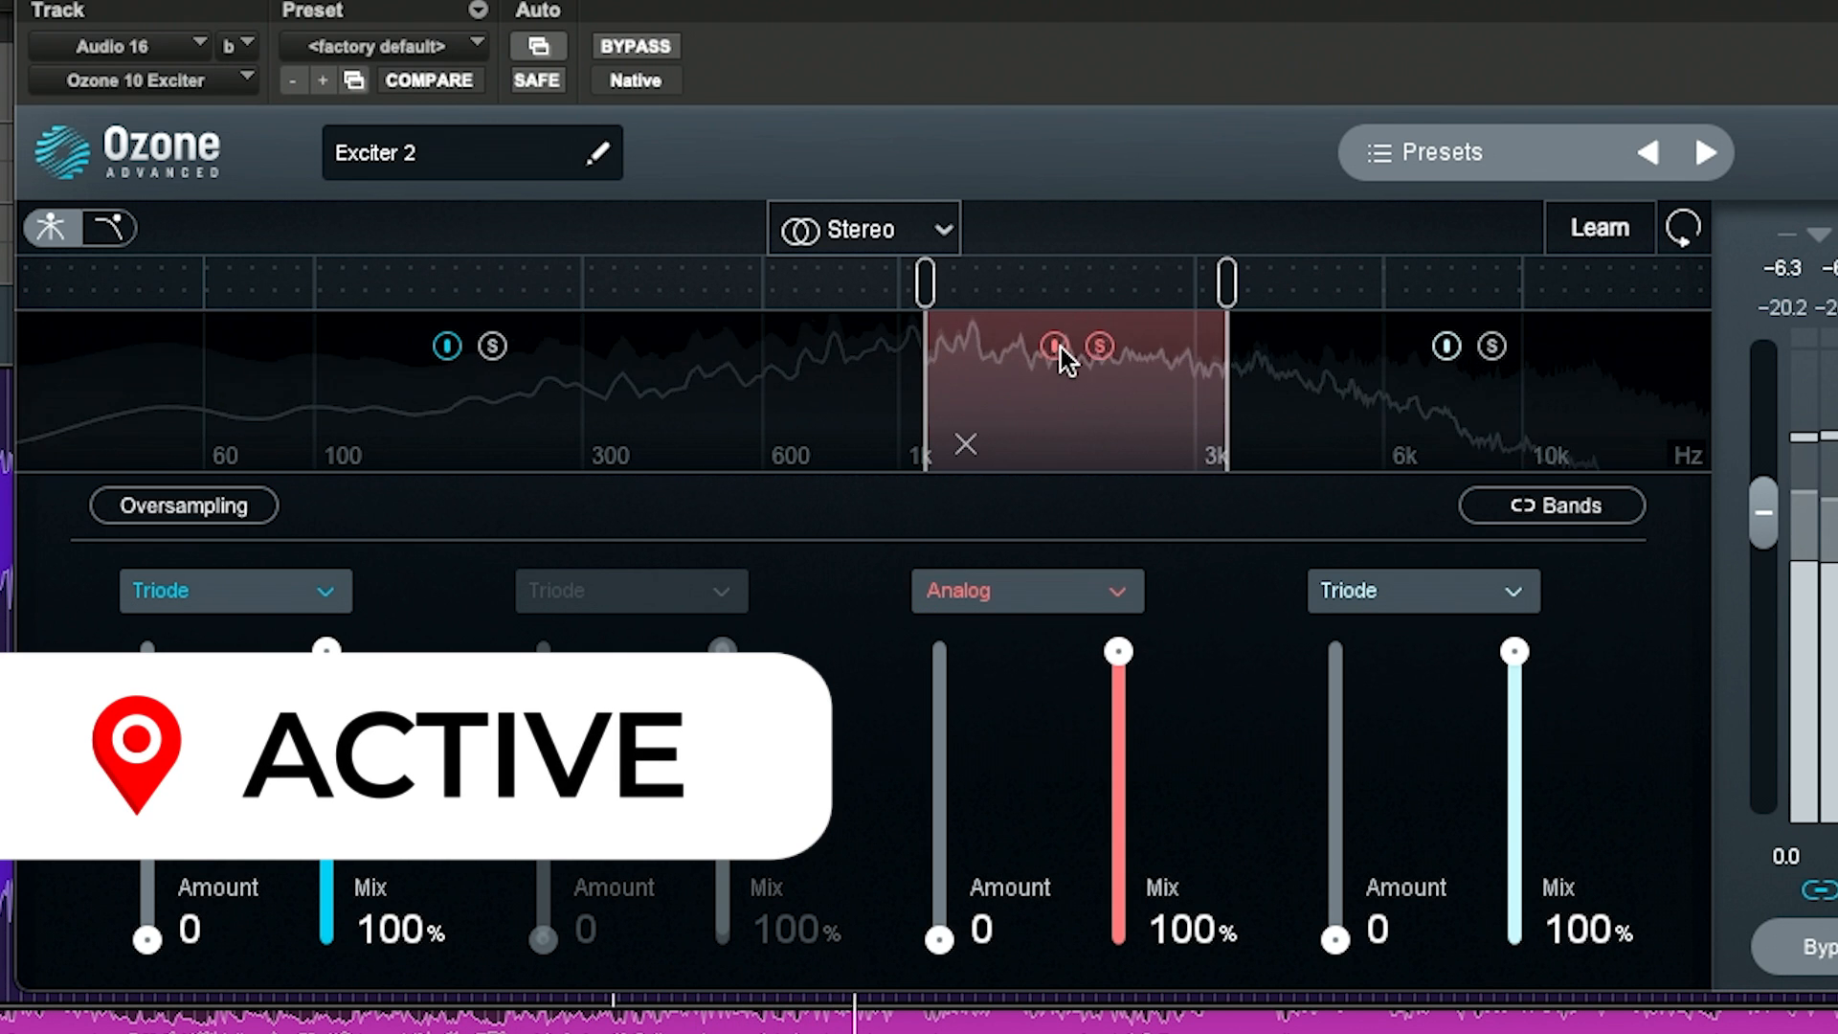
{"action": "left_click", "coordinate": [1061, 348]}
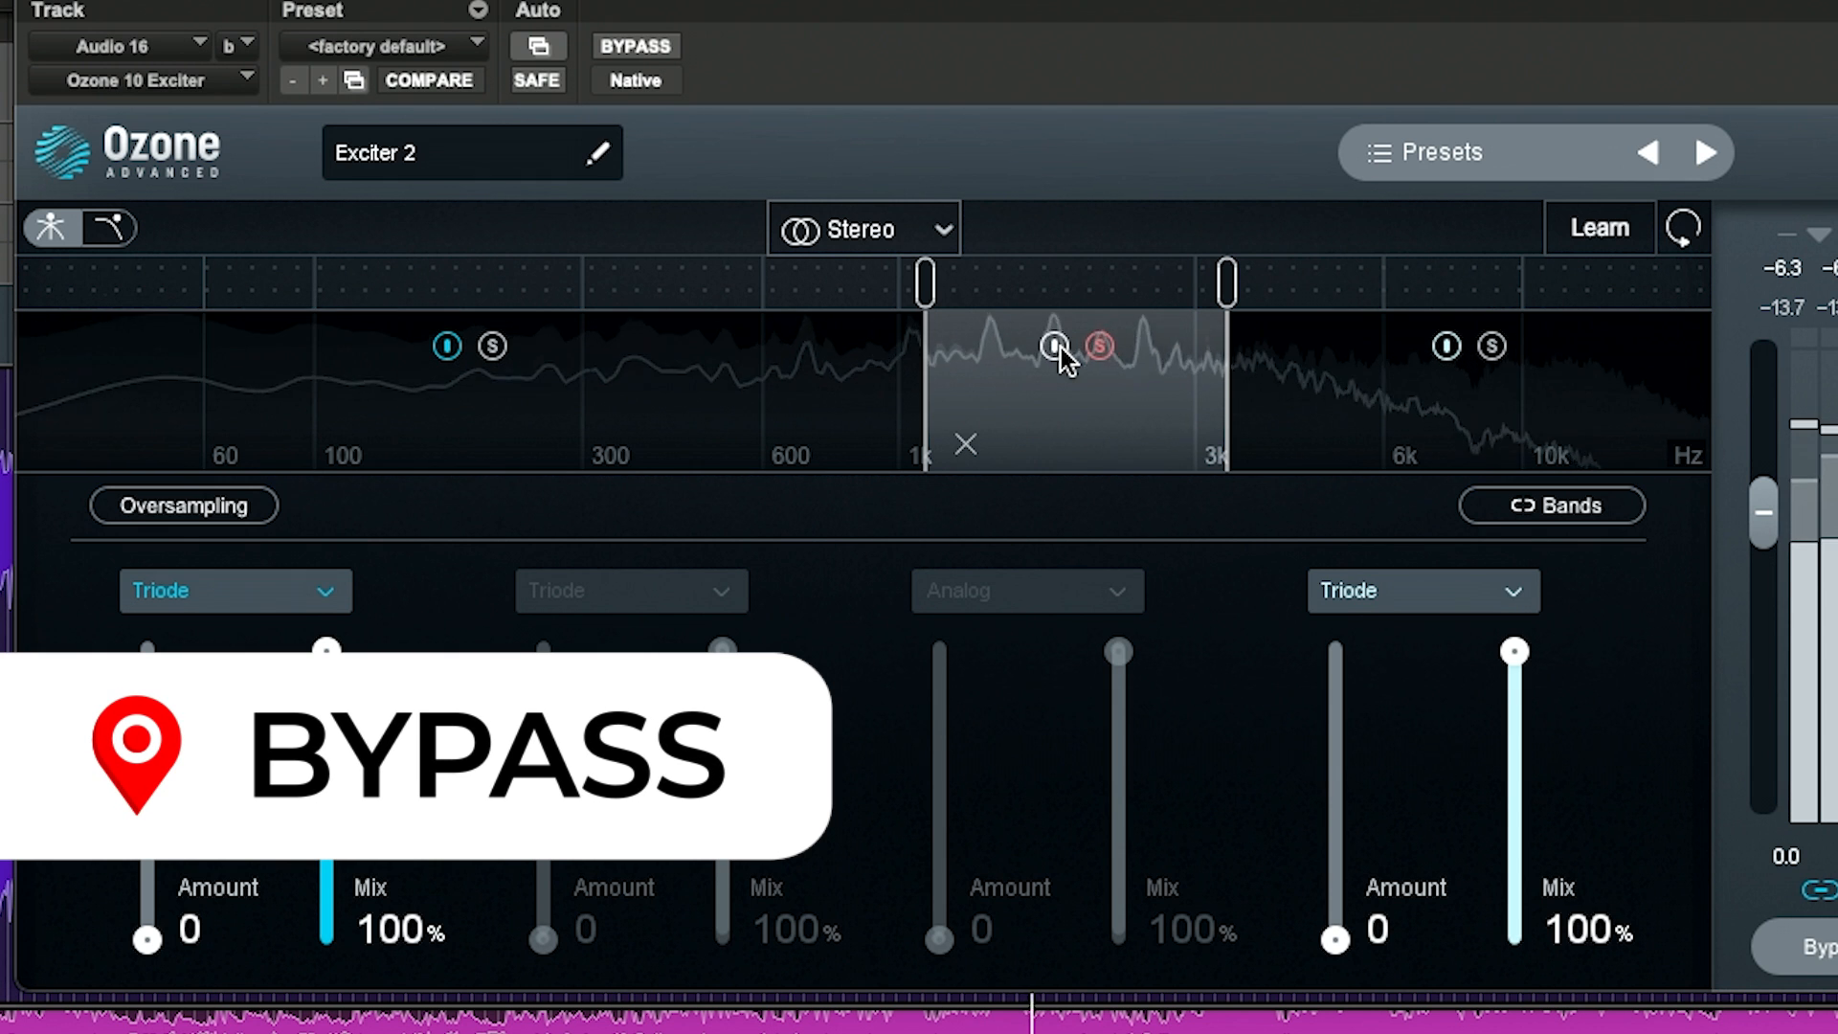
{"action": "left_click", "coordinate": [1060, 348]}
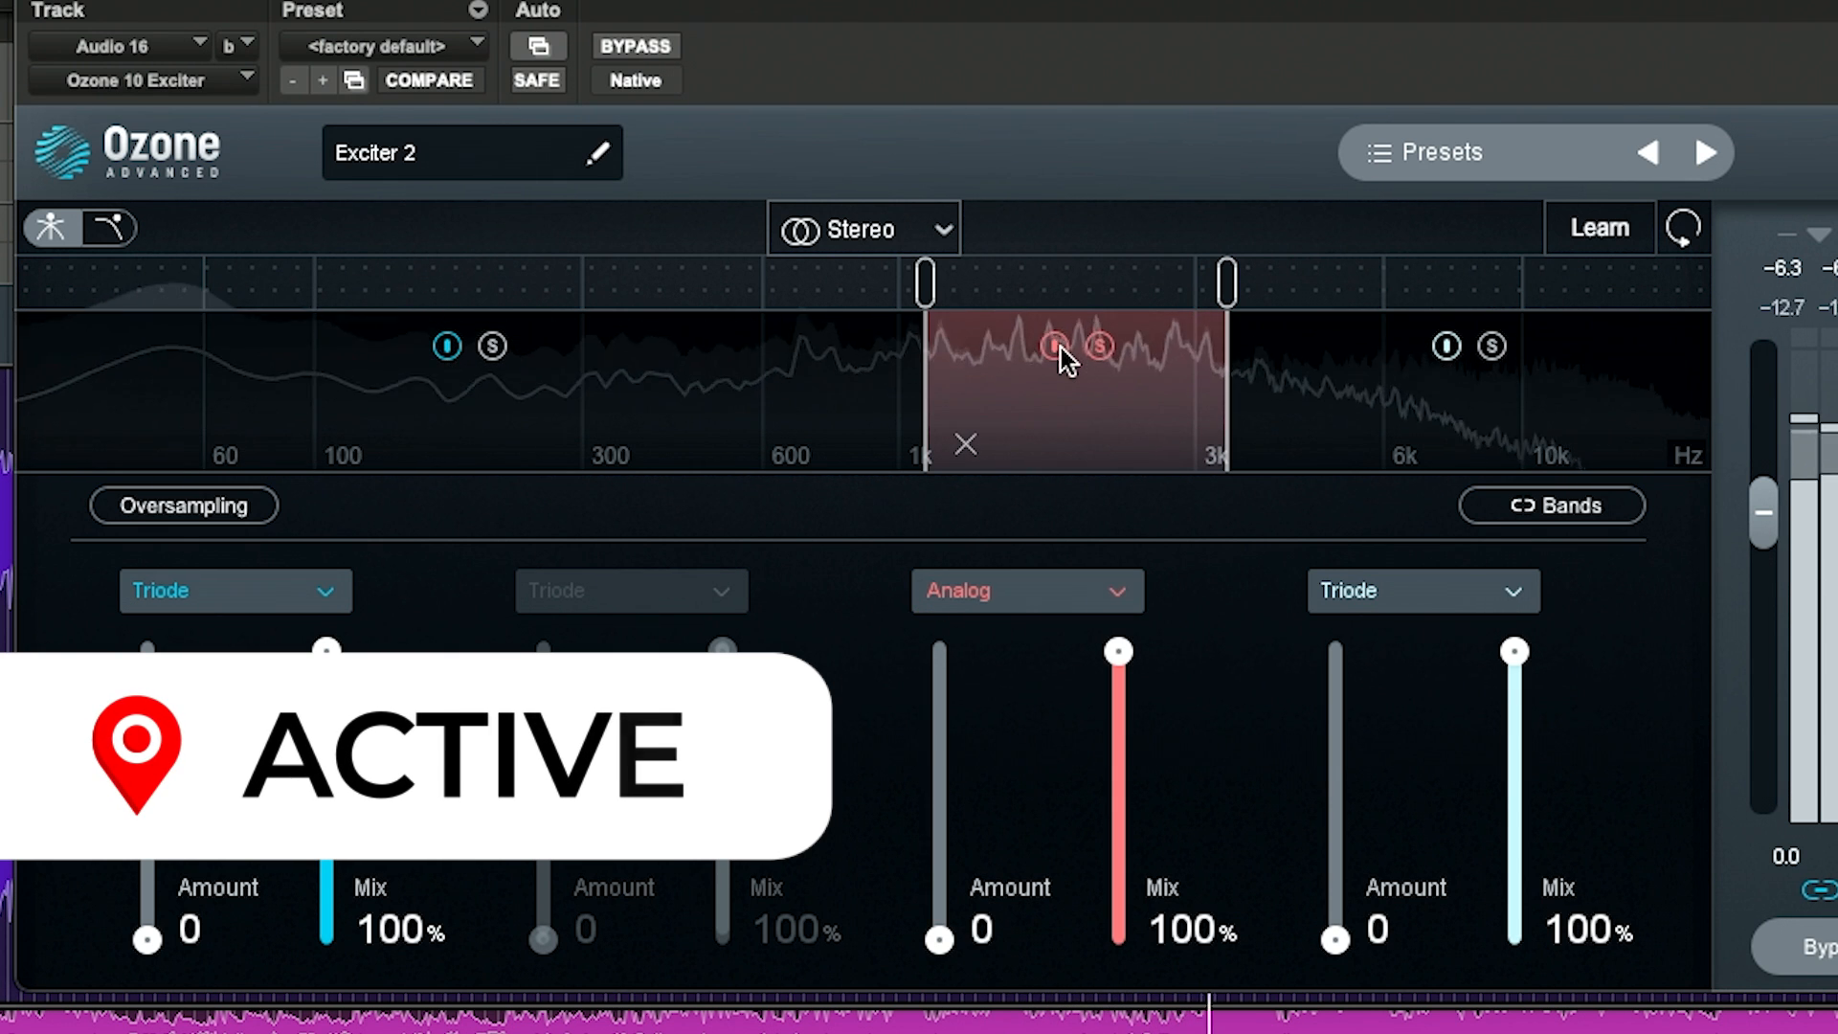
{"action": "left_click", "coordinate": [1061, 348]}
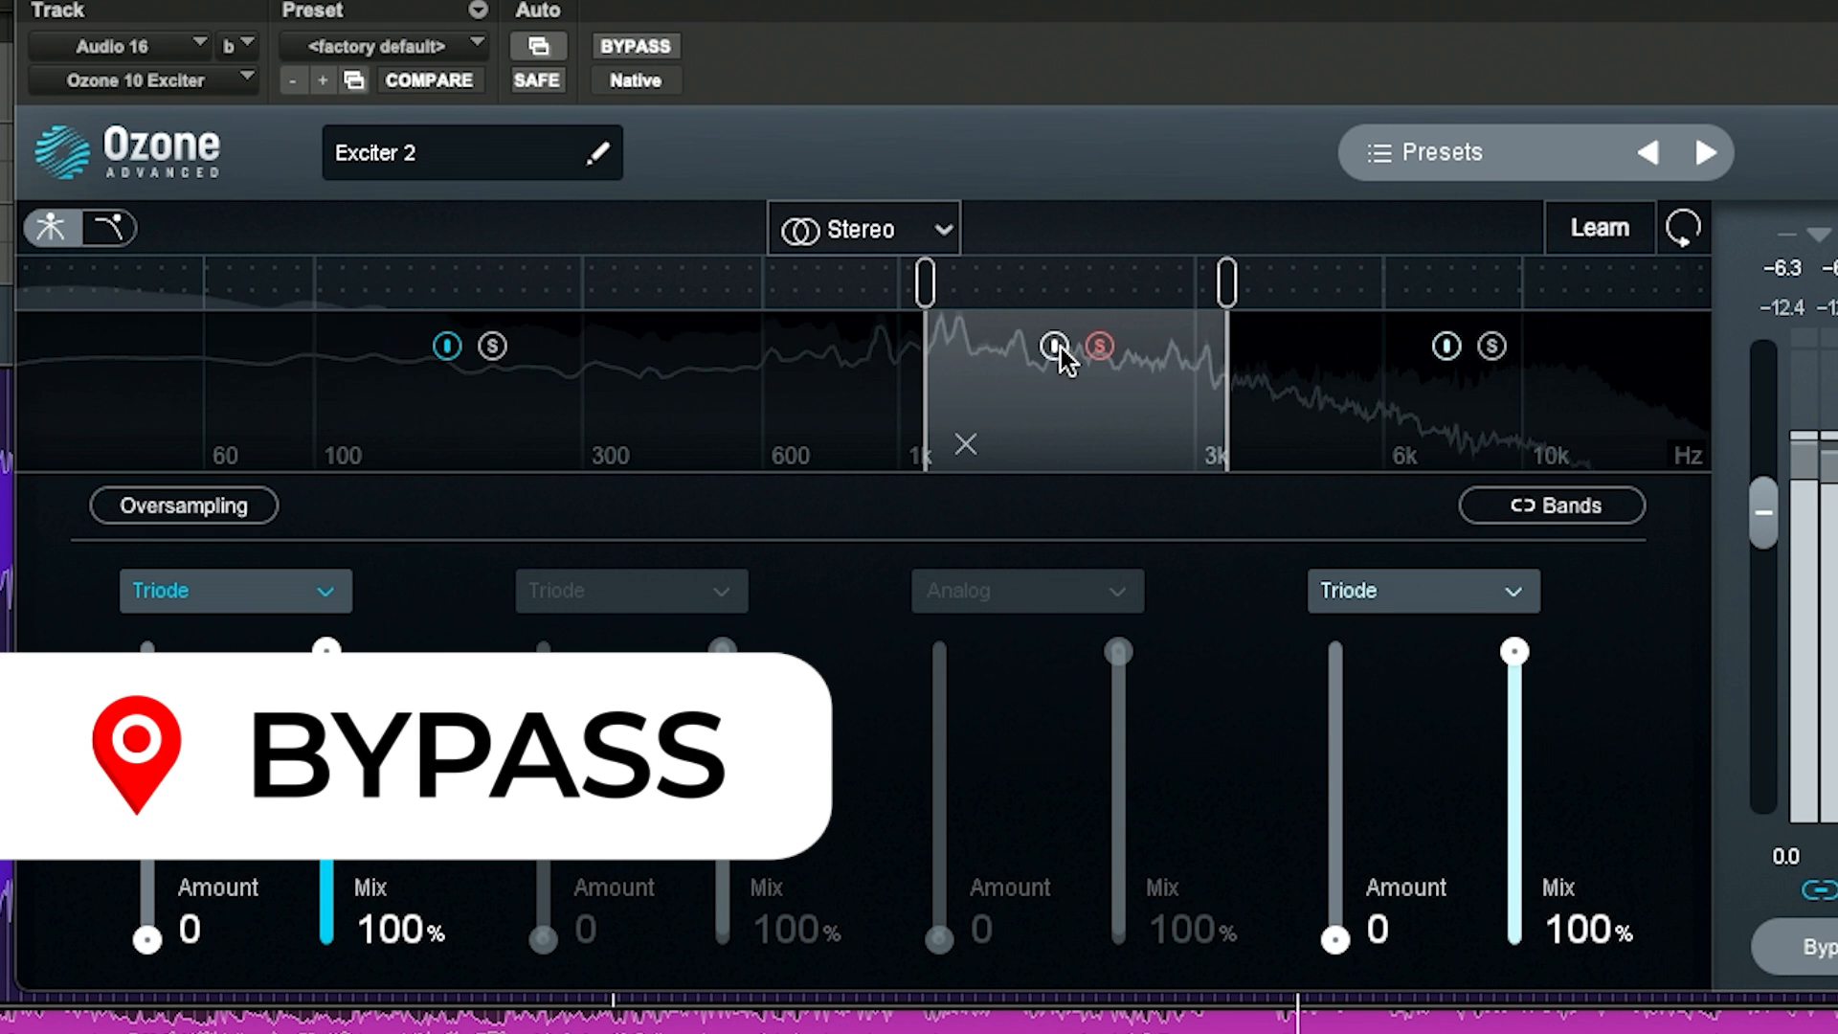
{"action": "left_click", "coordinate": [1061, 347]}
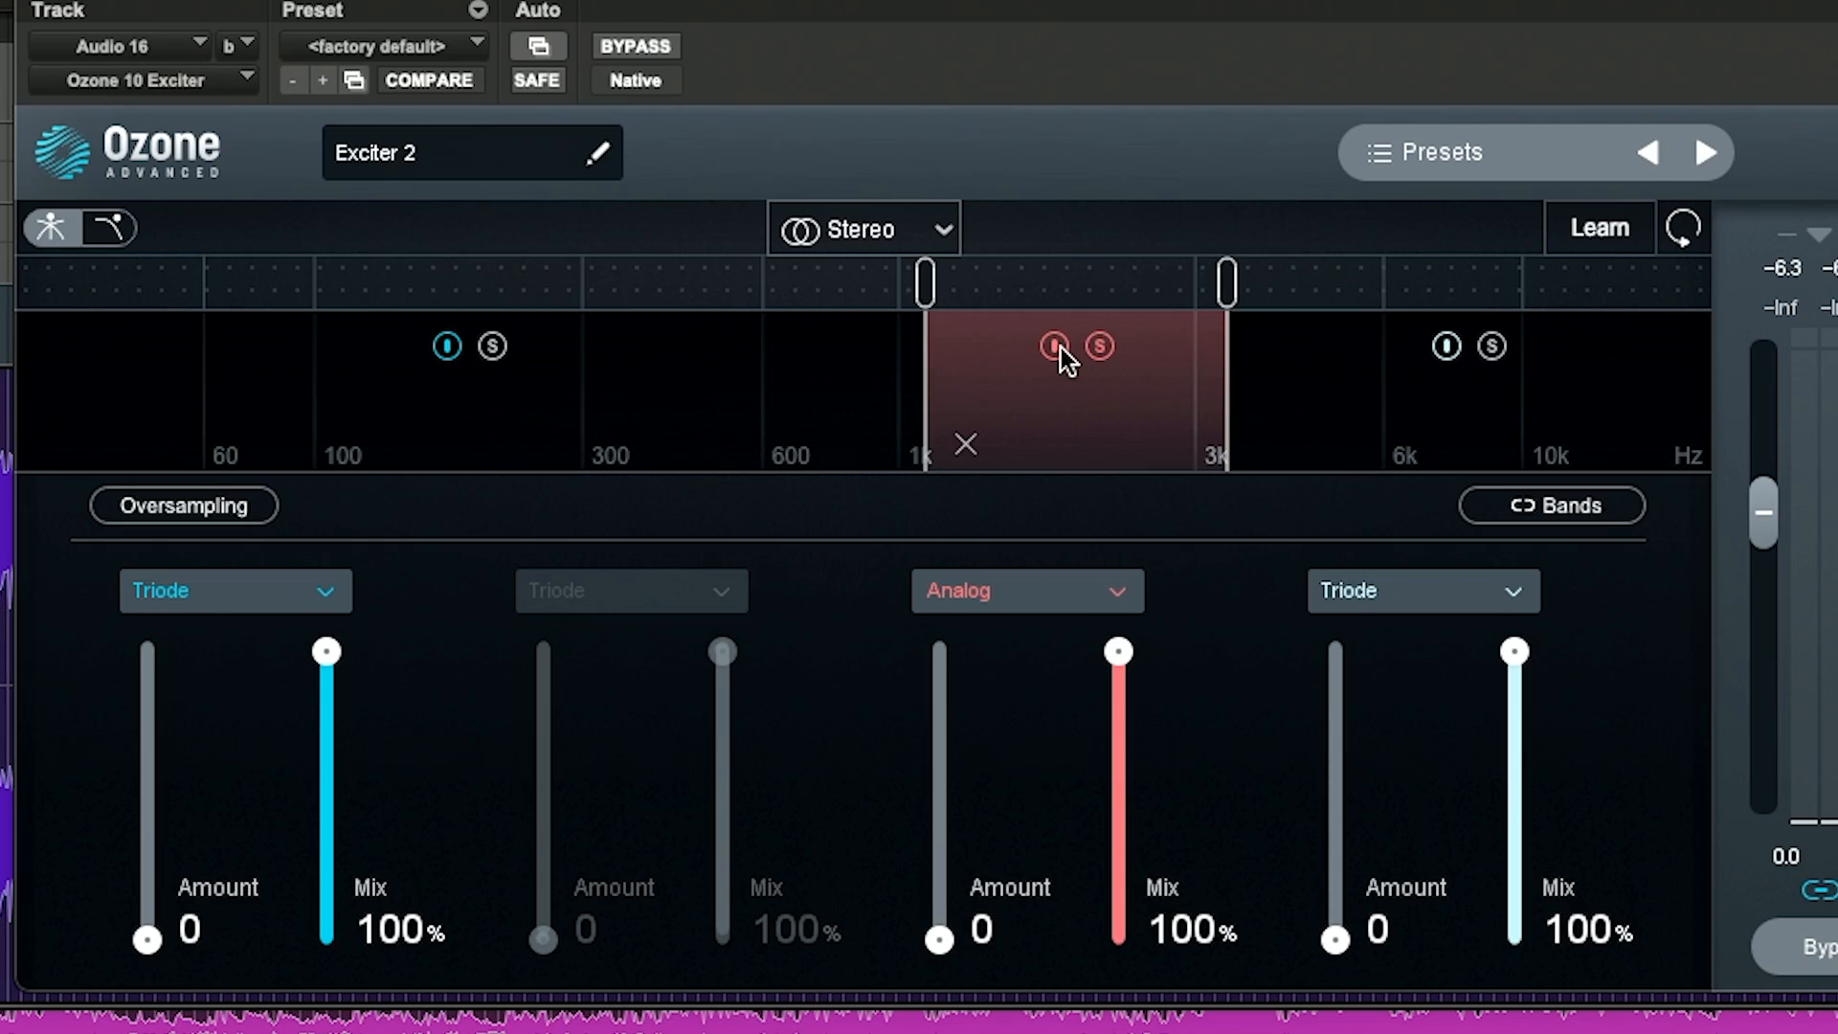
{"action": "left_click", "coordinate": [1099, 347]}
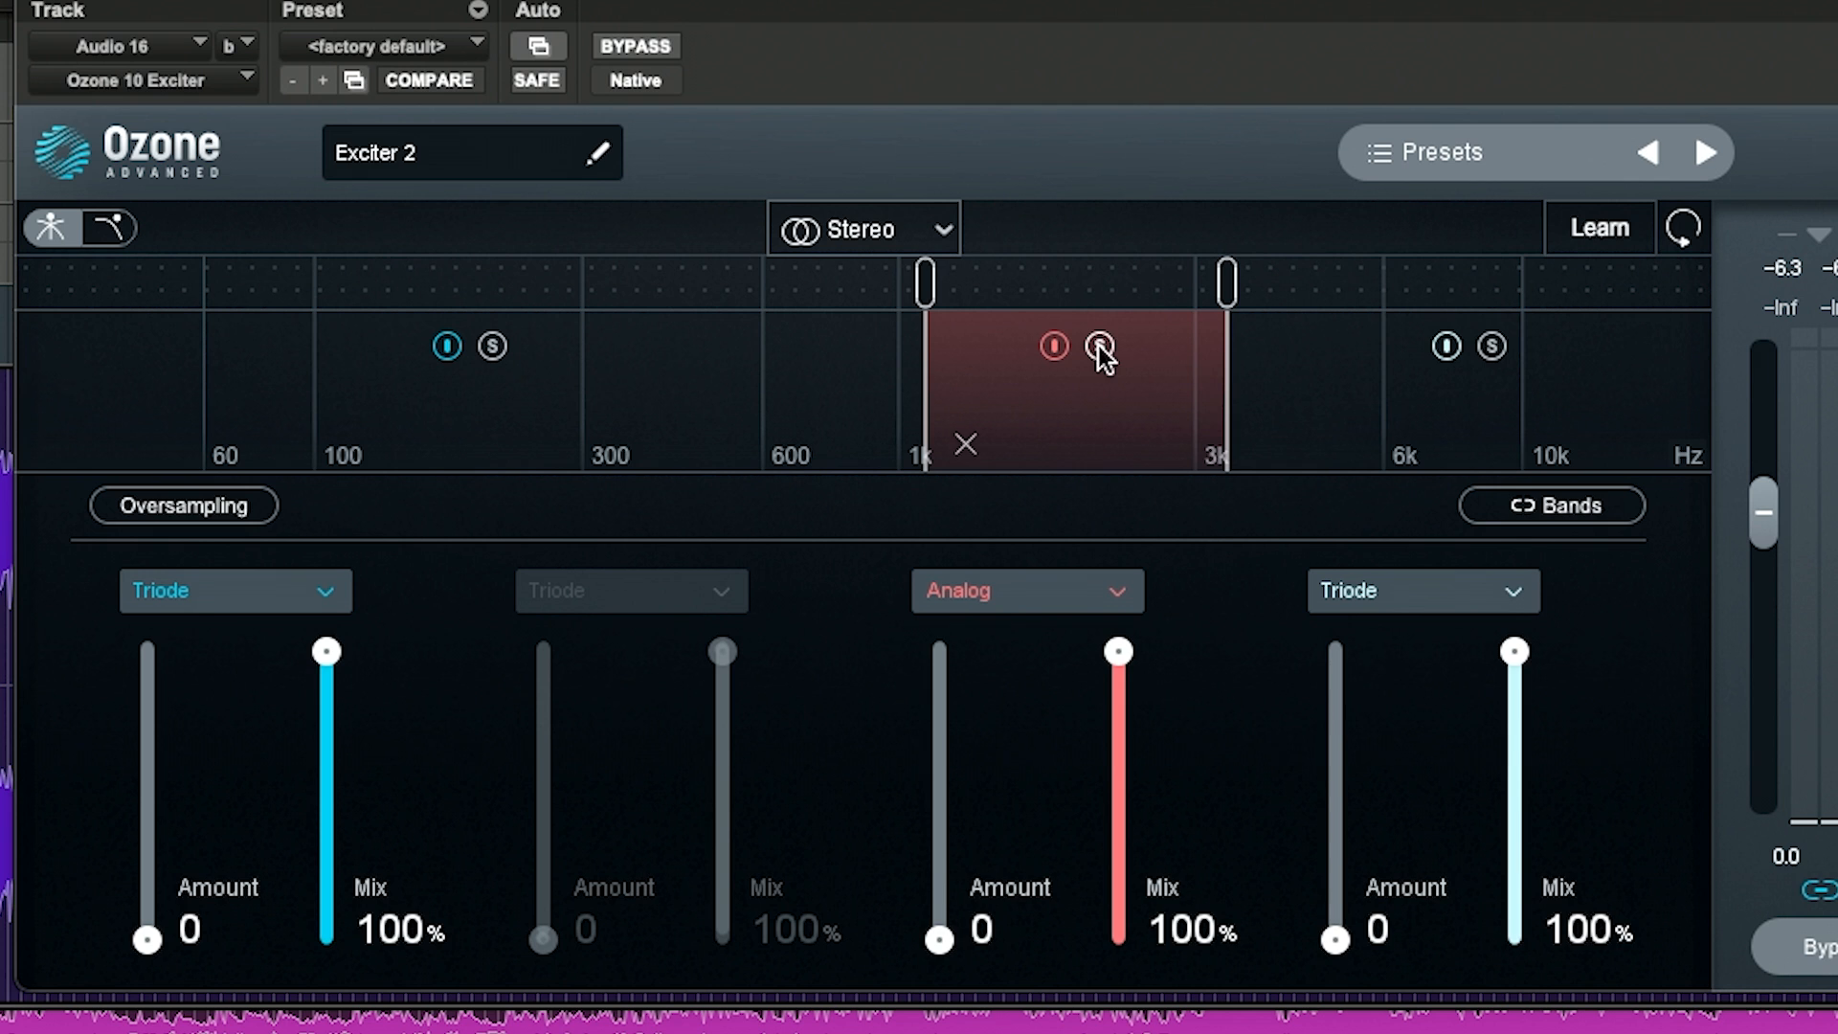
Step: Toggle the plug-in bypass repeatedly to compare the processed and unprocessed sound
{"action": "left_click", "coordinate": [624, 46]}
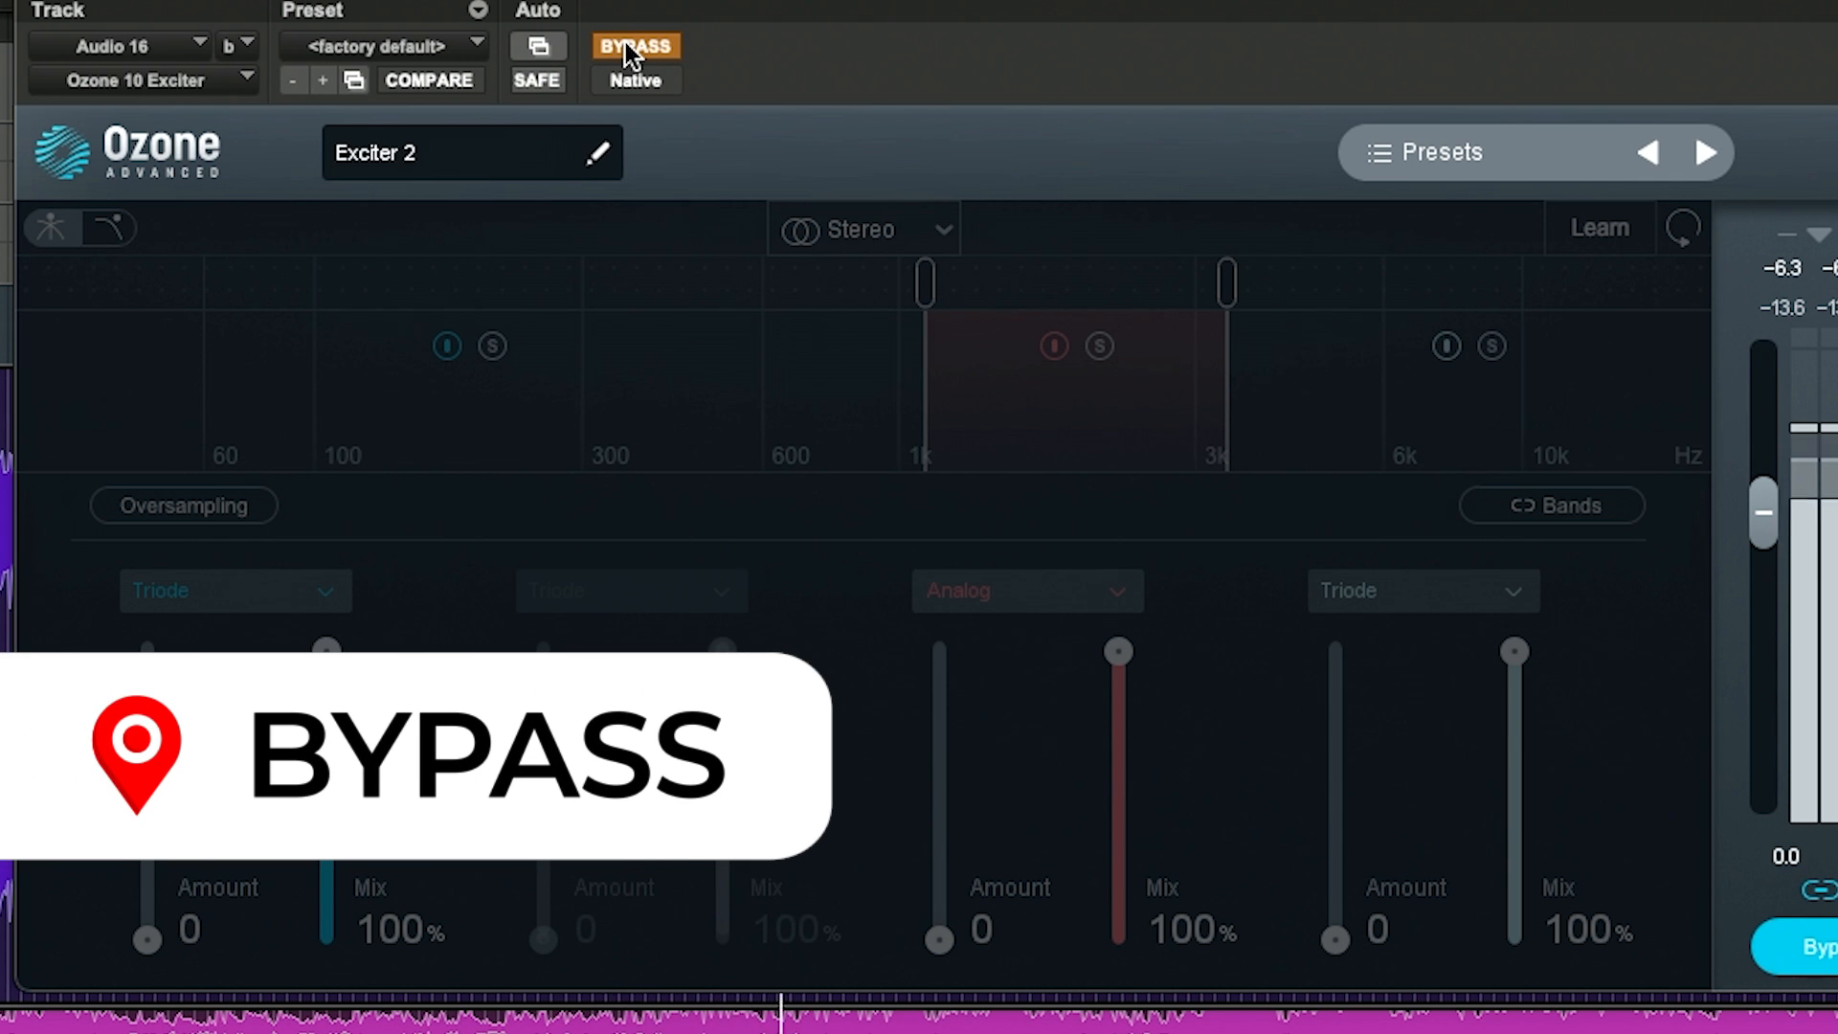
{"action": "left_click", "coordinate": [624, 44]}
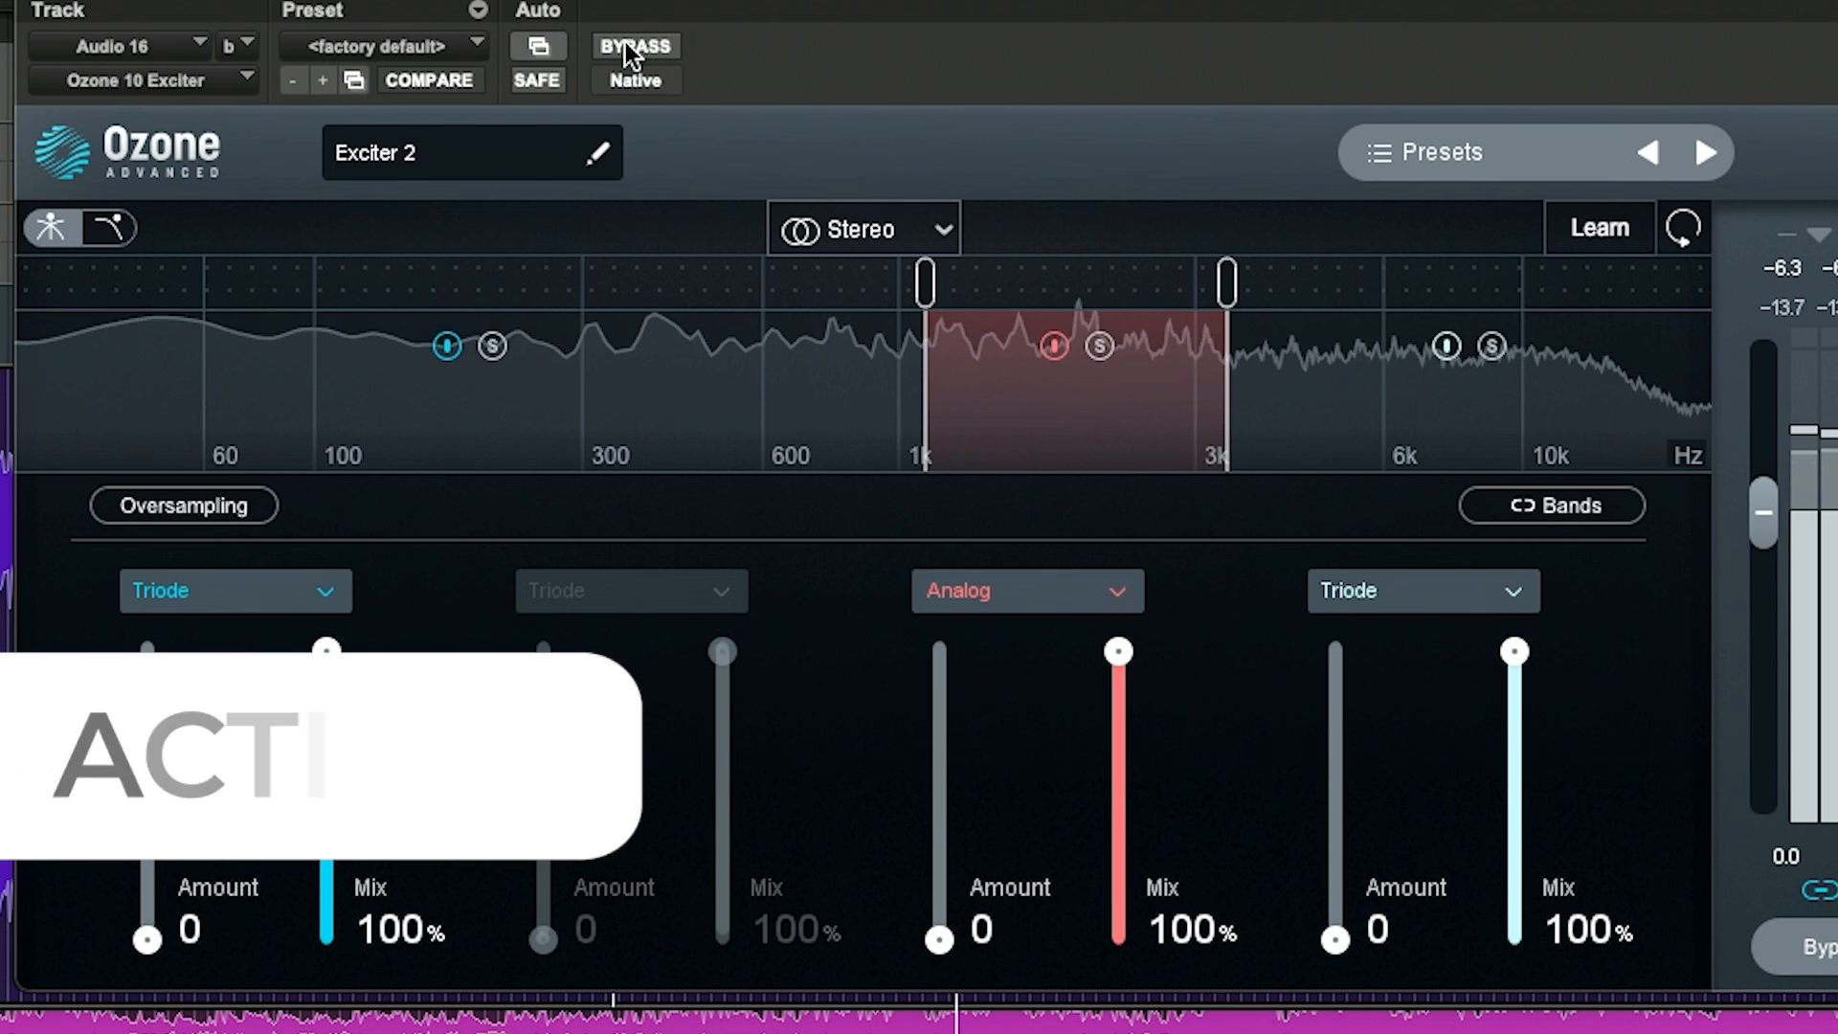
{"action": "left_click", "coordinate": [624, 44]}
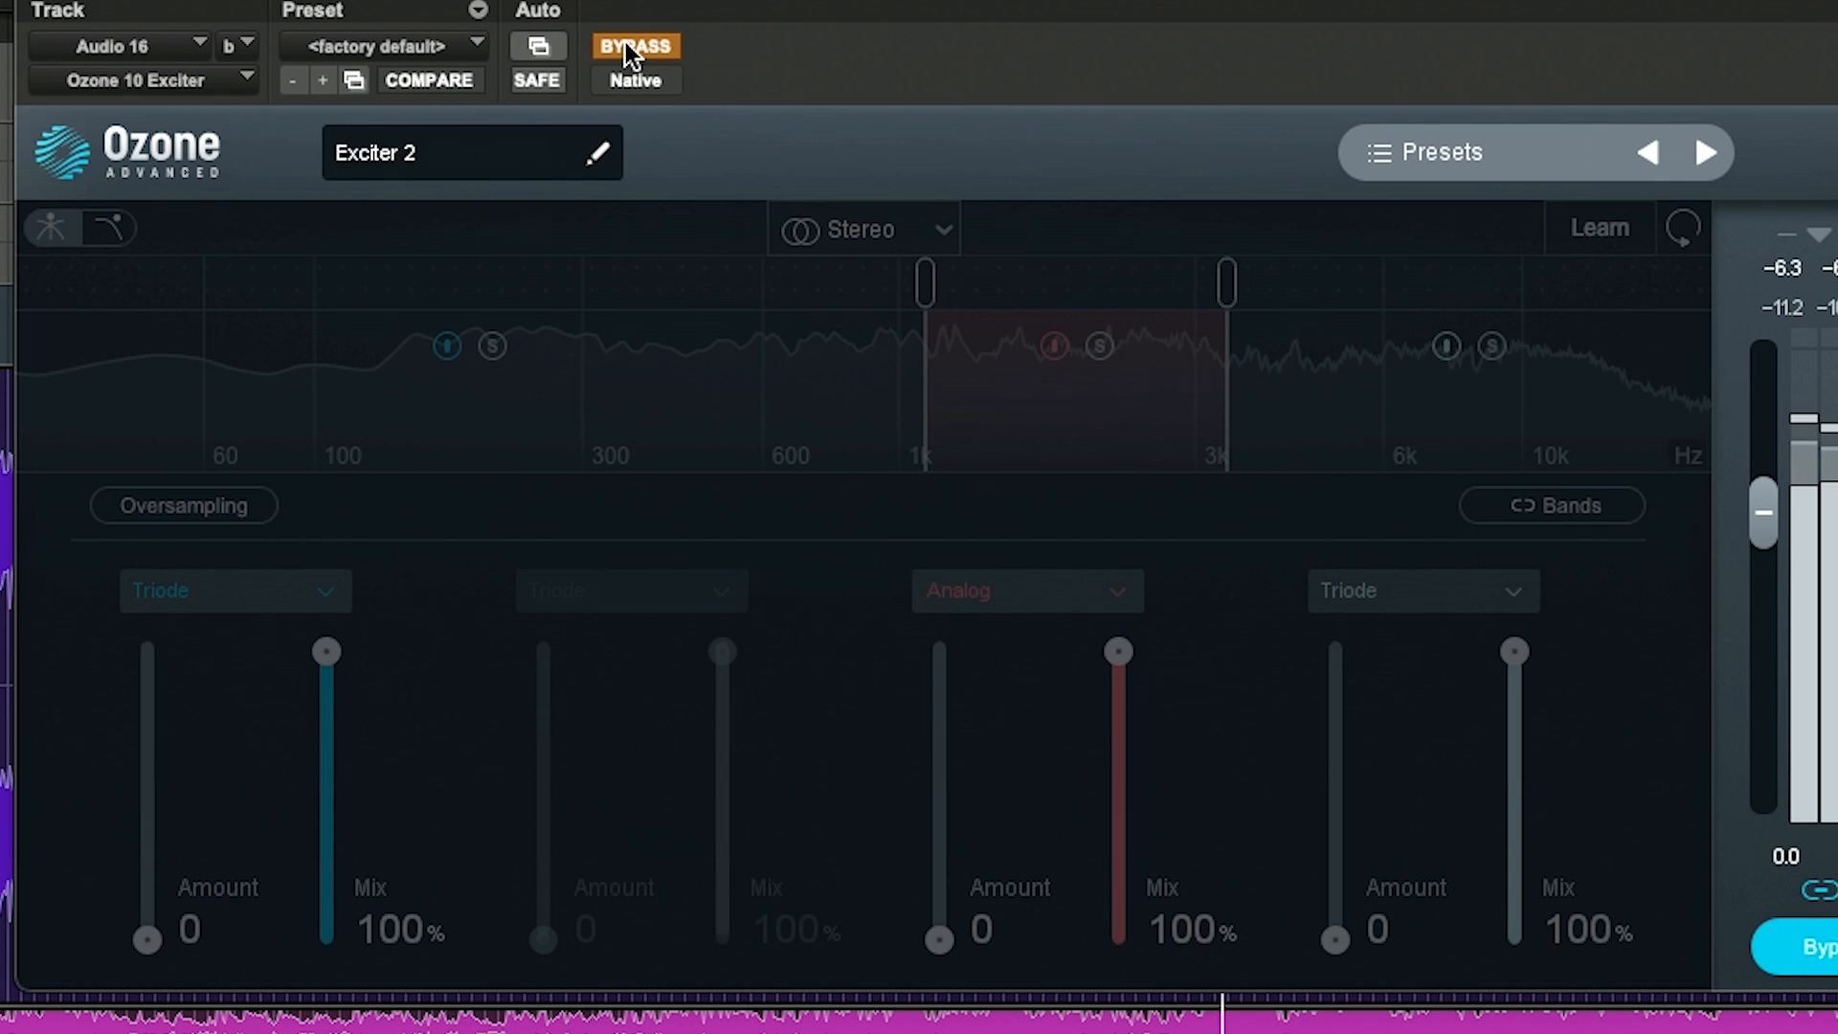
{"action": "left_click", "coordinate": [624, 44]}
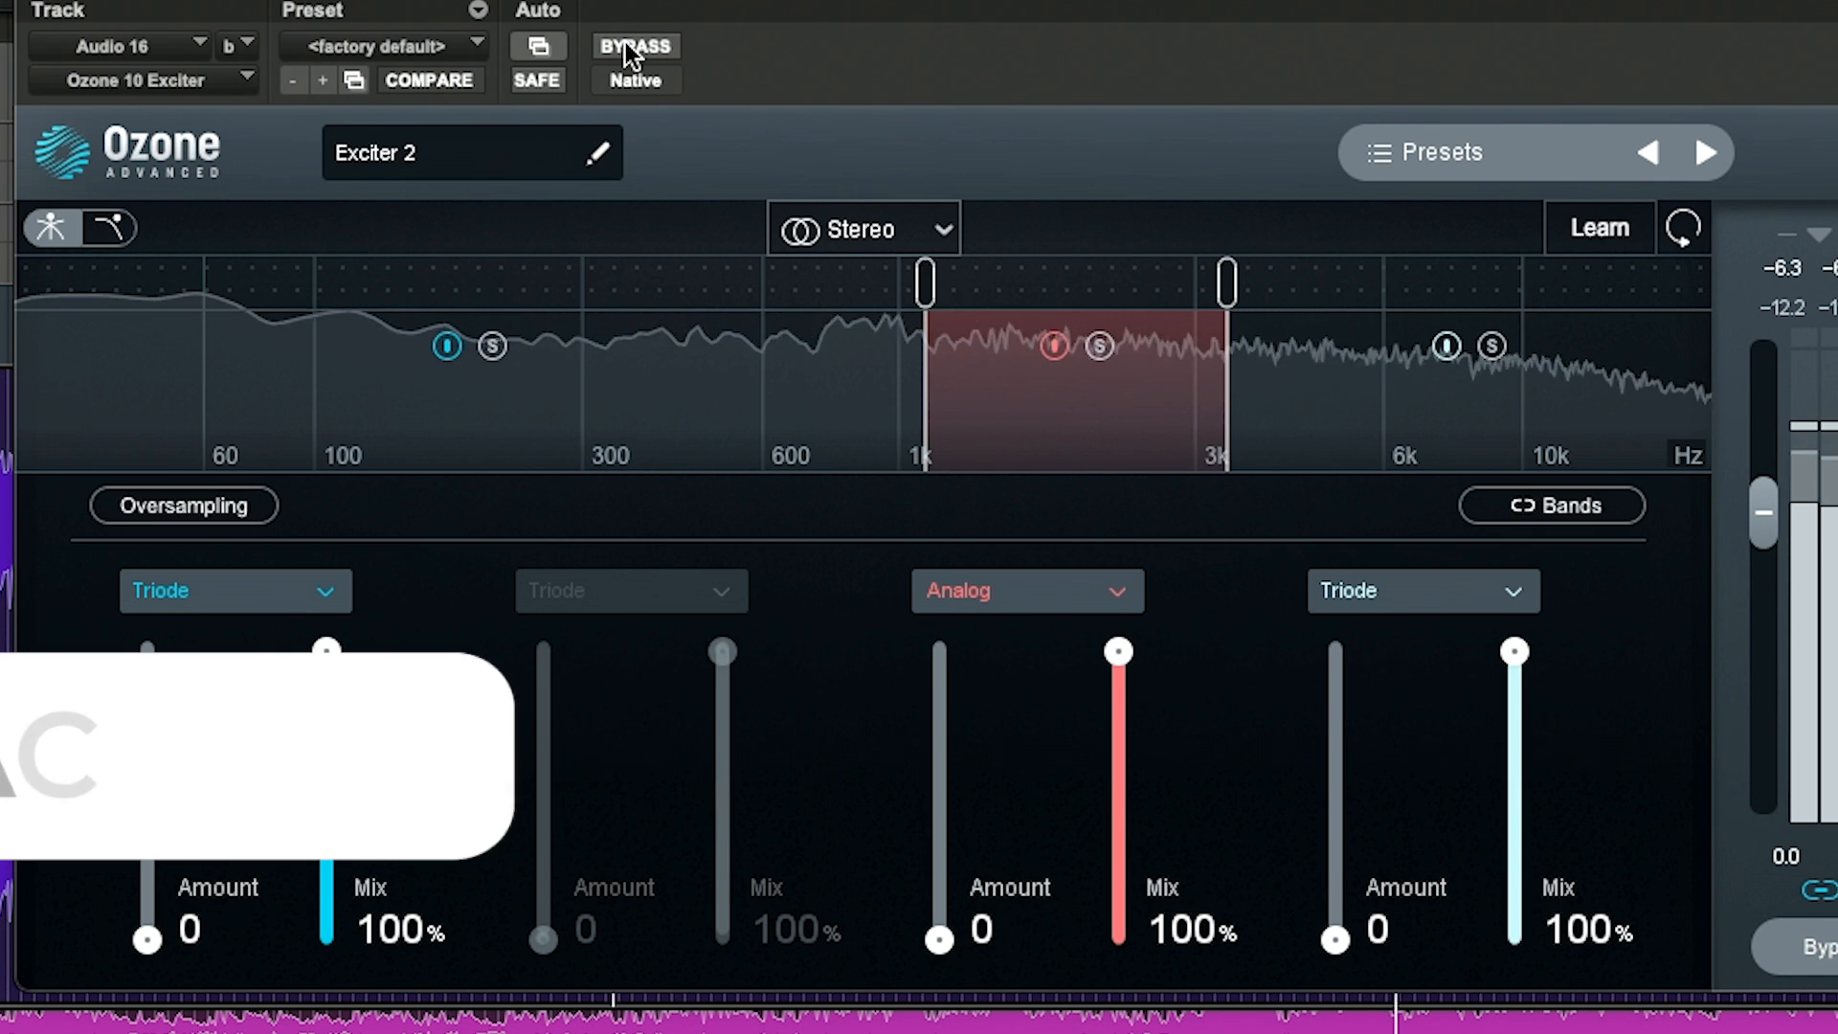
{"action": "left_click", "coordinate": [624, 44]}
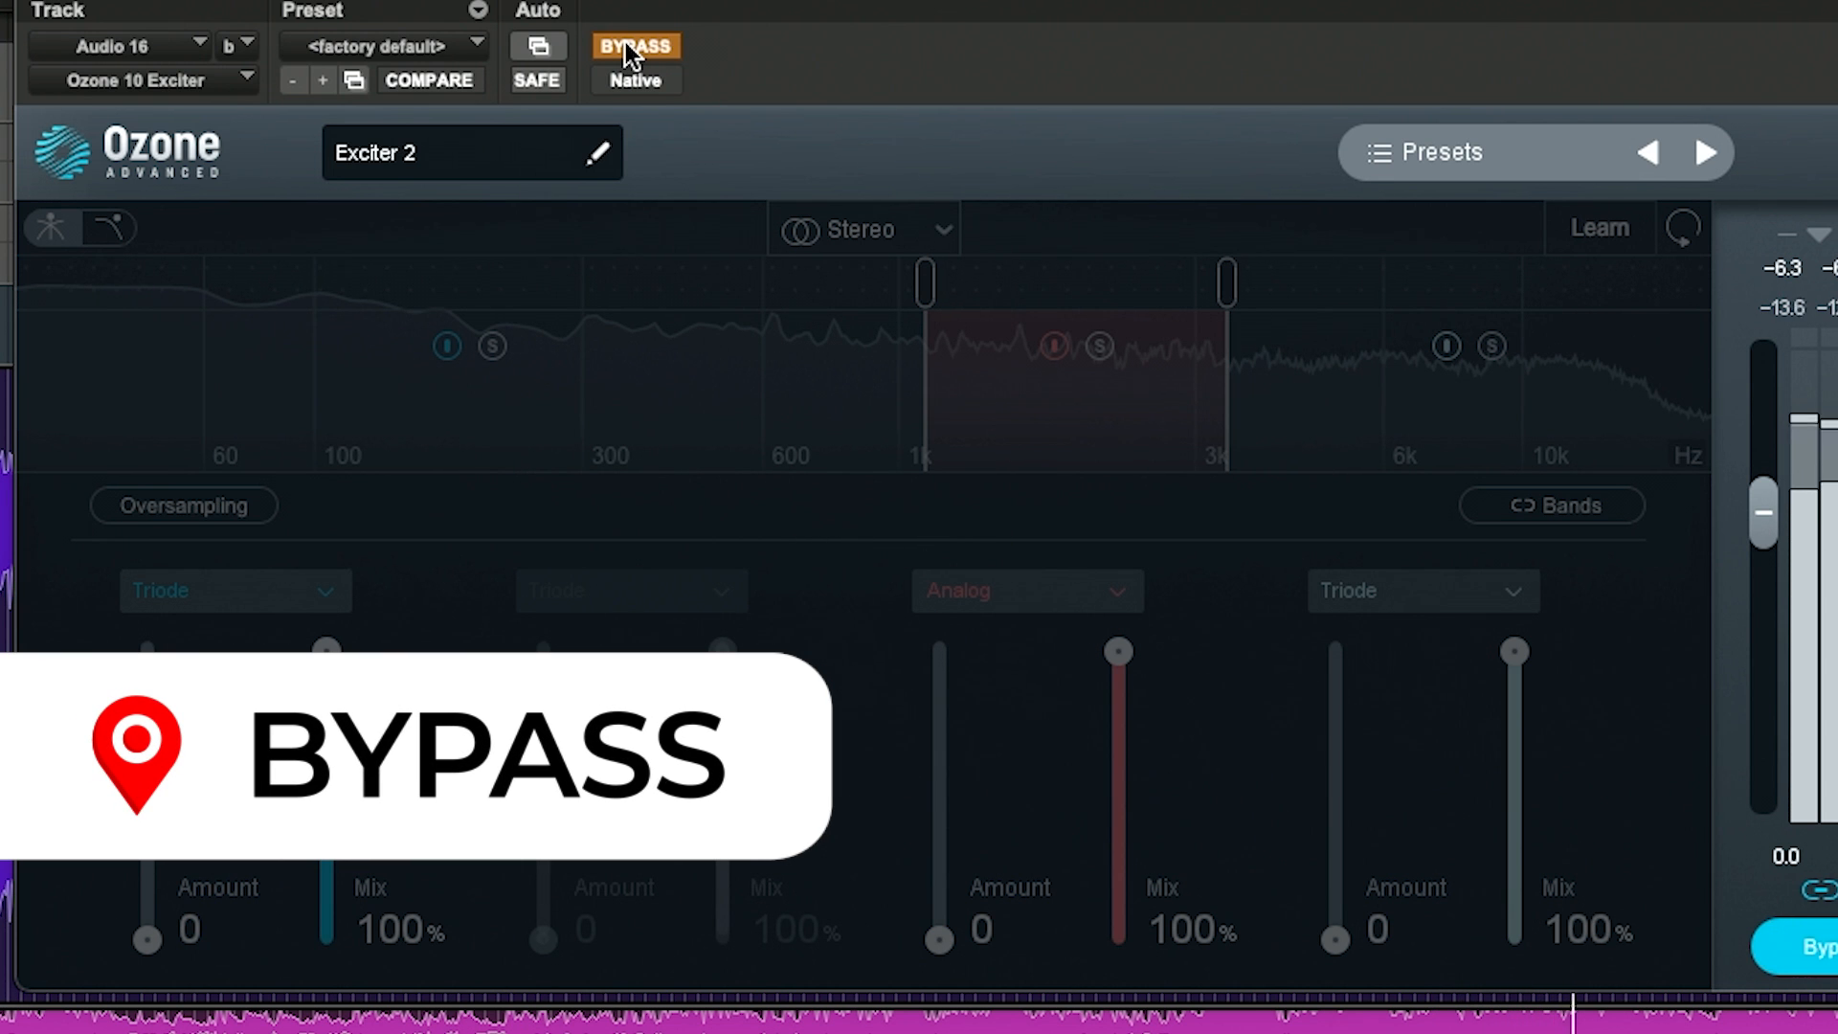
{"action": "left_click", "coordinate": [624, 44]}
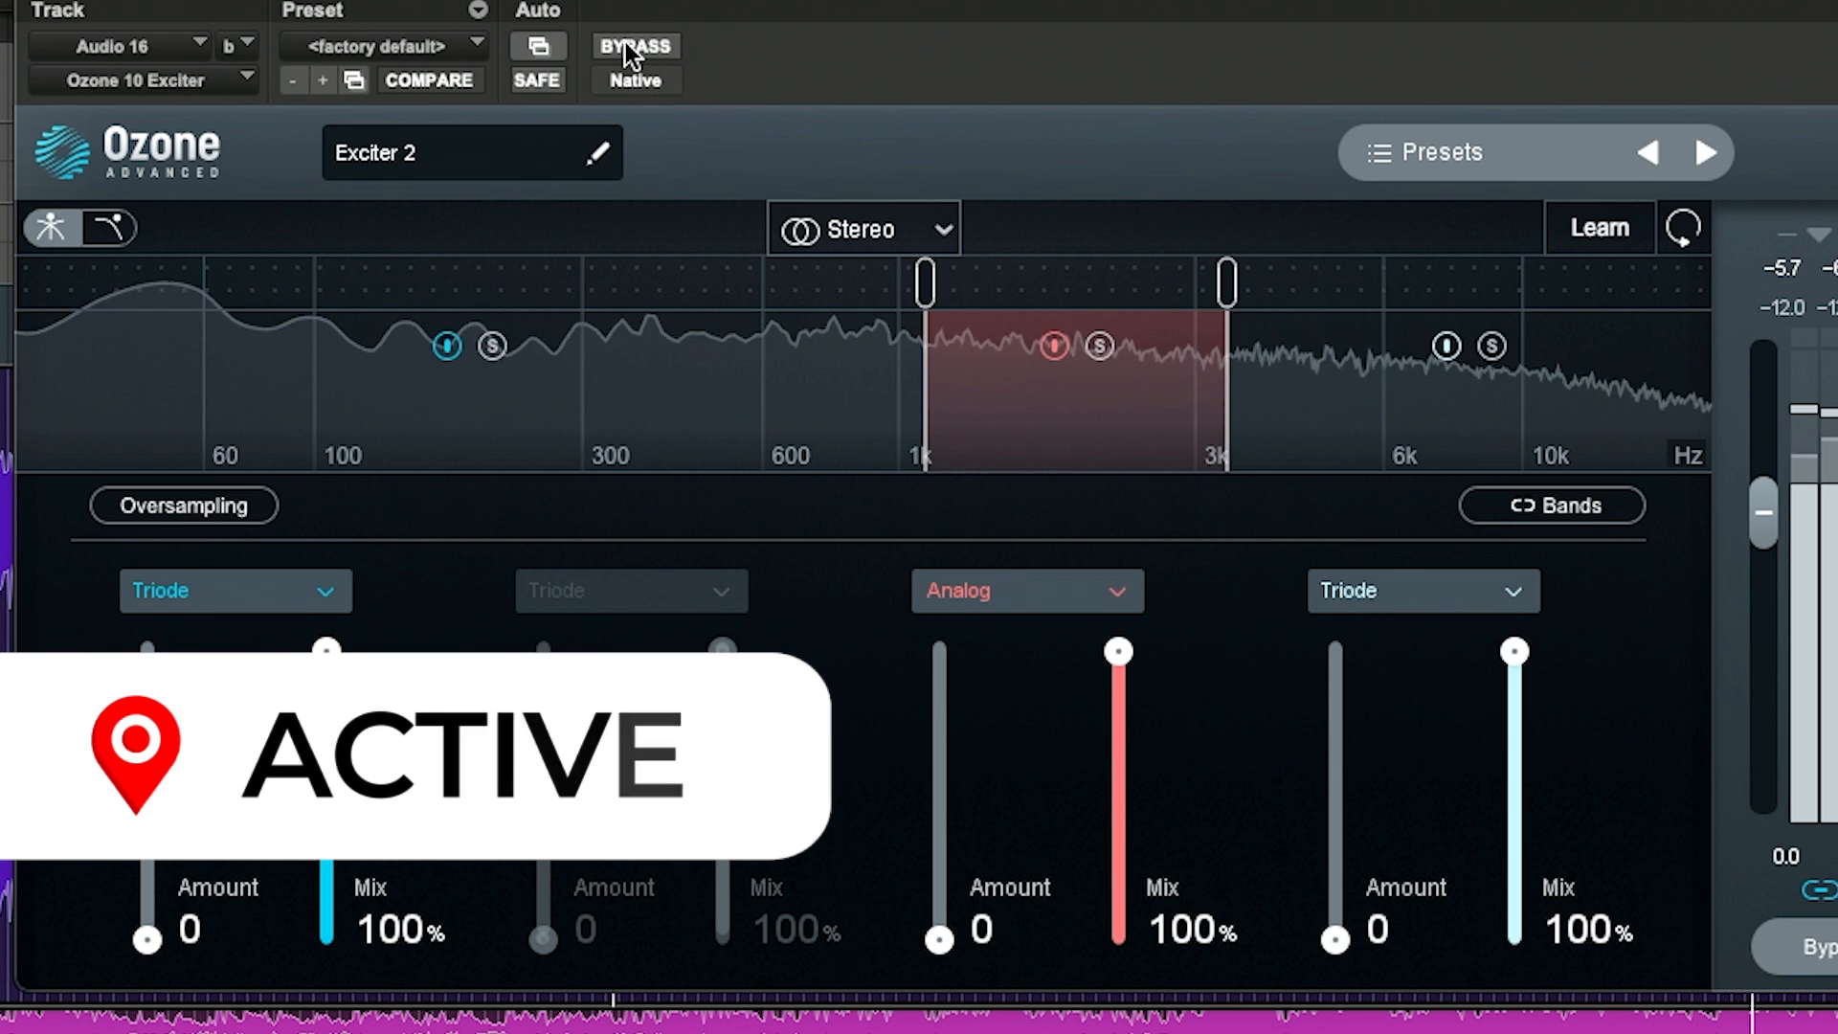
{"action": "left_click", "coordinate": [624, 44]}
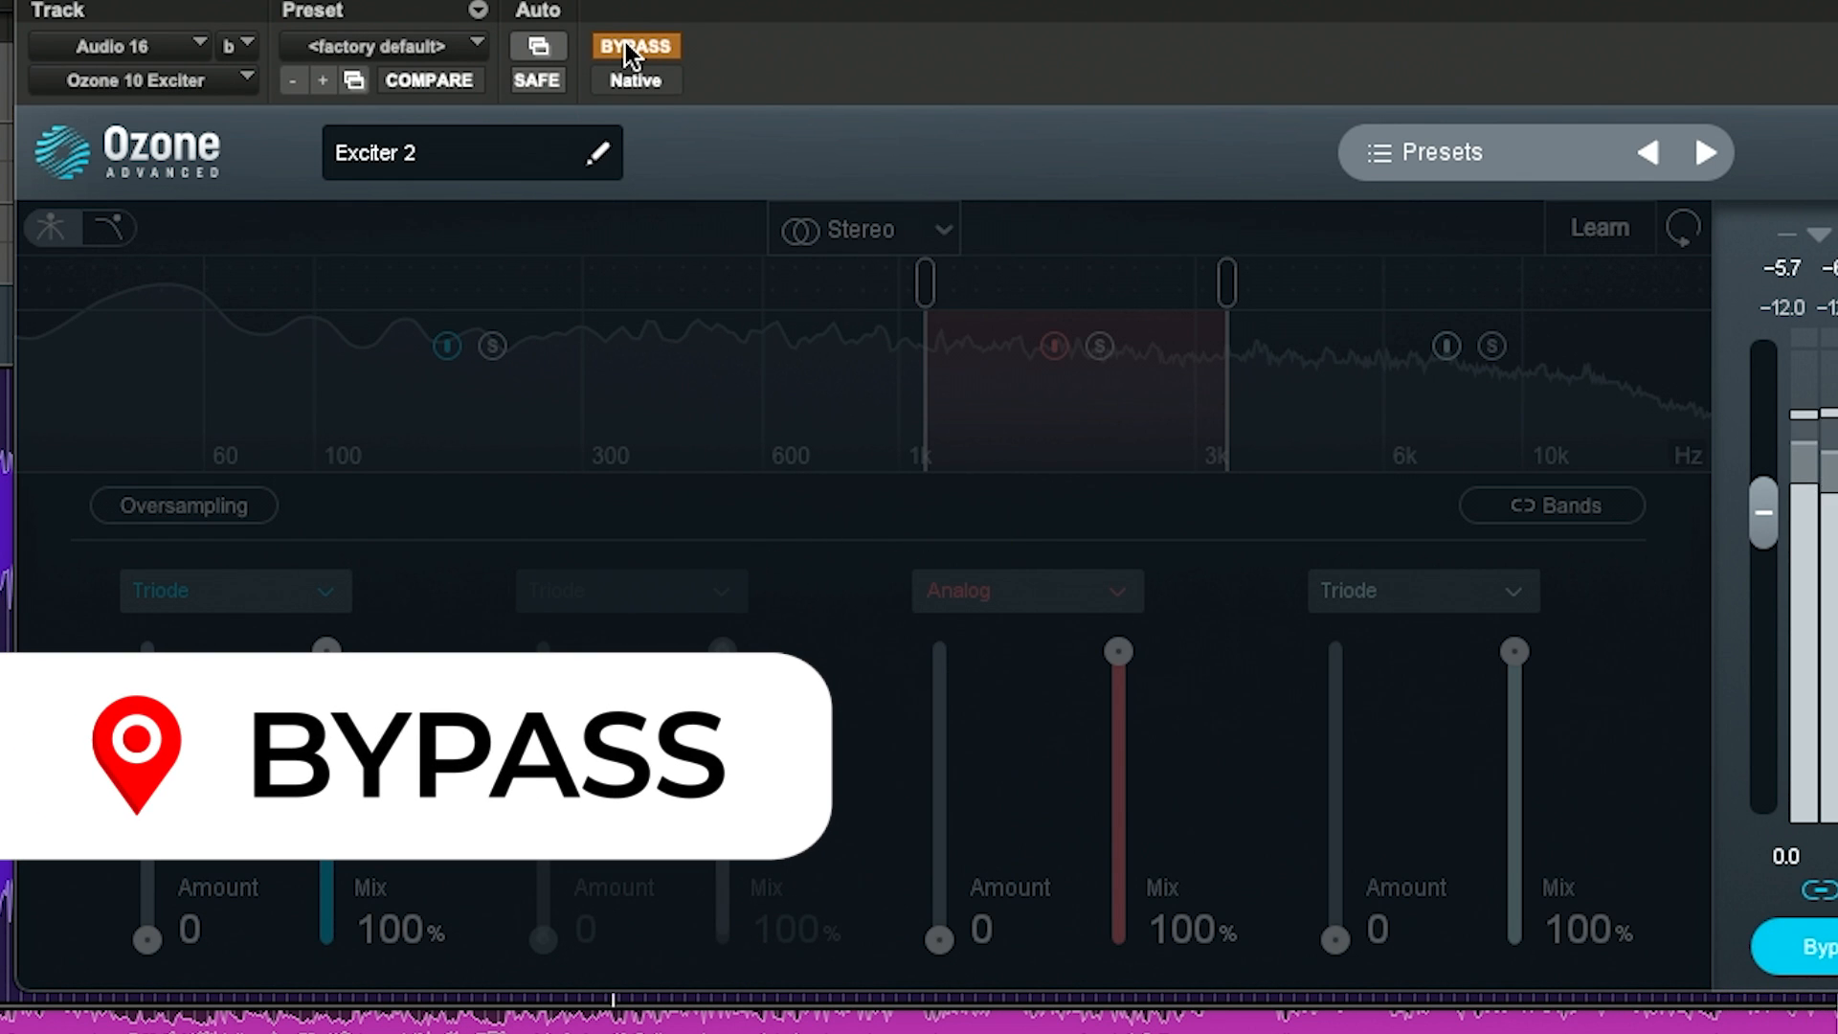
{"action": "left_click", "coordinate": [624, 44]}
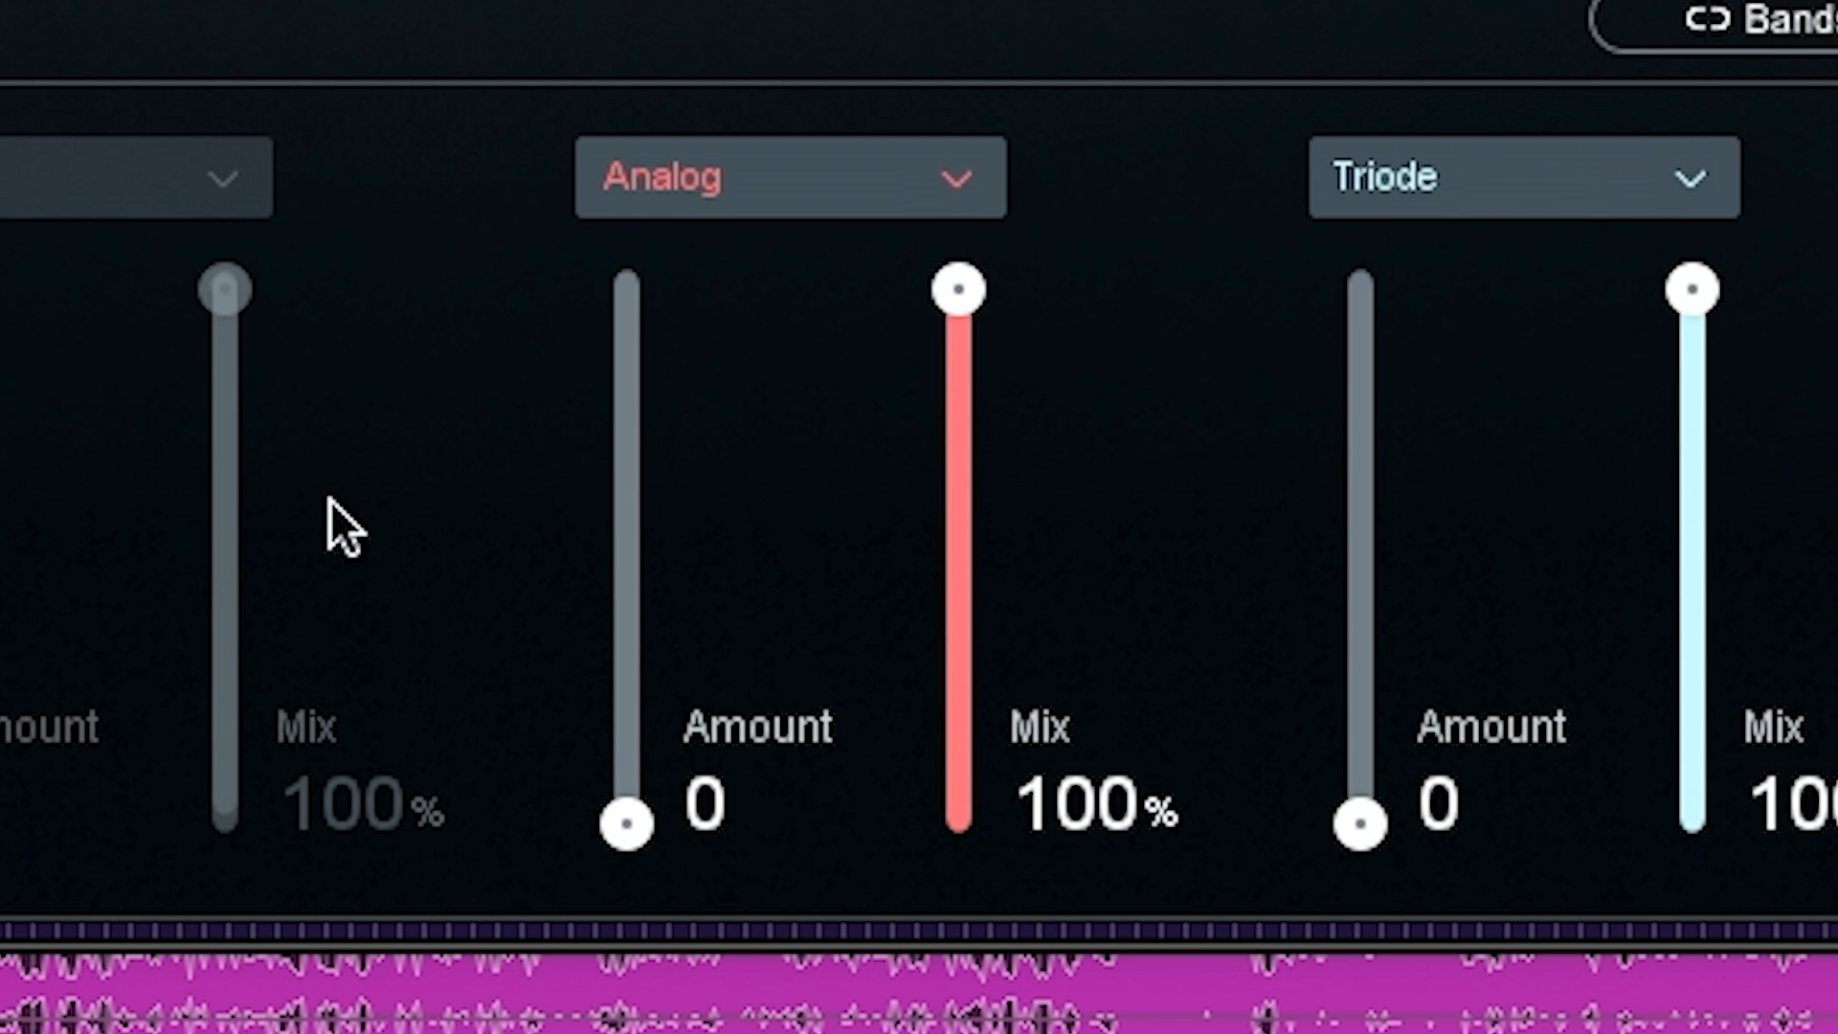
Step: Set the 1–3 kHz band's Amount to 7.7
{"action": "left_click_drag", "start_coordinate": [617, 824], "coordinate": [610, 656]}
{"action": "left_click_drag", "start_coordinate": [593, 576], "coordinate": [630, 831]}
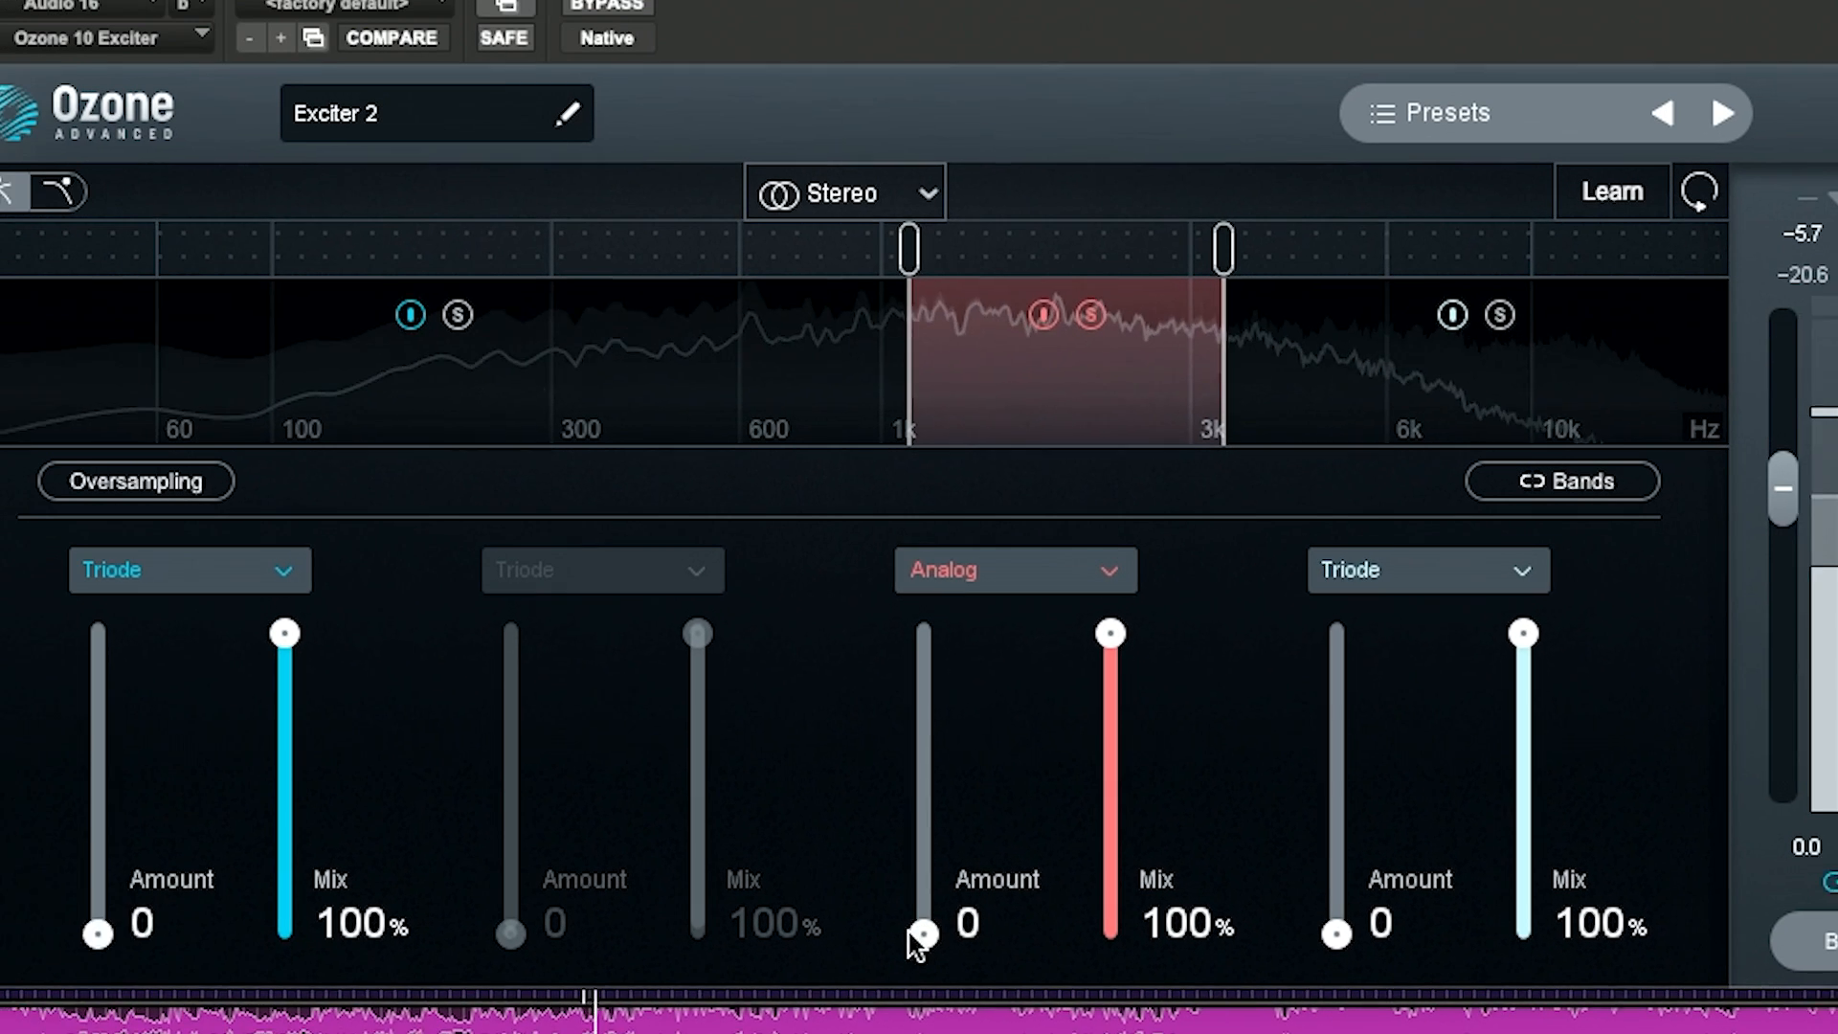
{"action": "left_click_drag", "start_coordinate": [627, 822], "coordinate": [627, 793]}
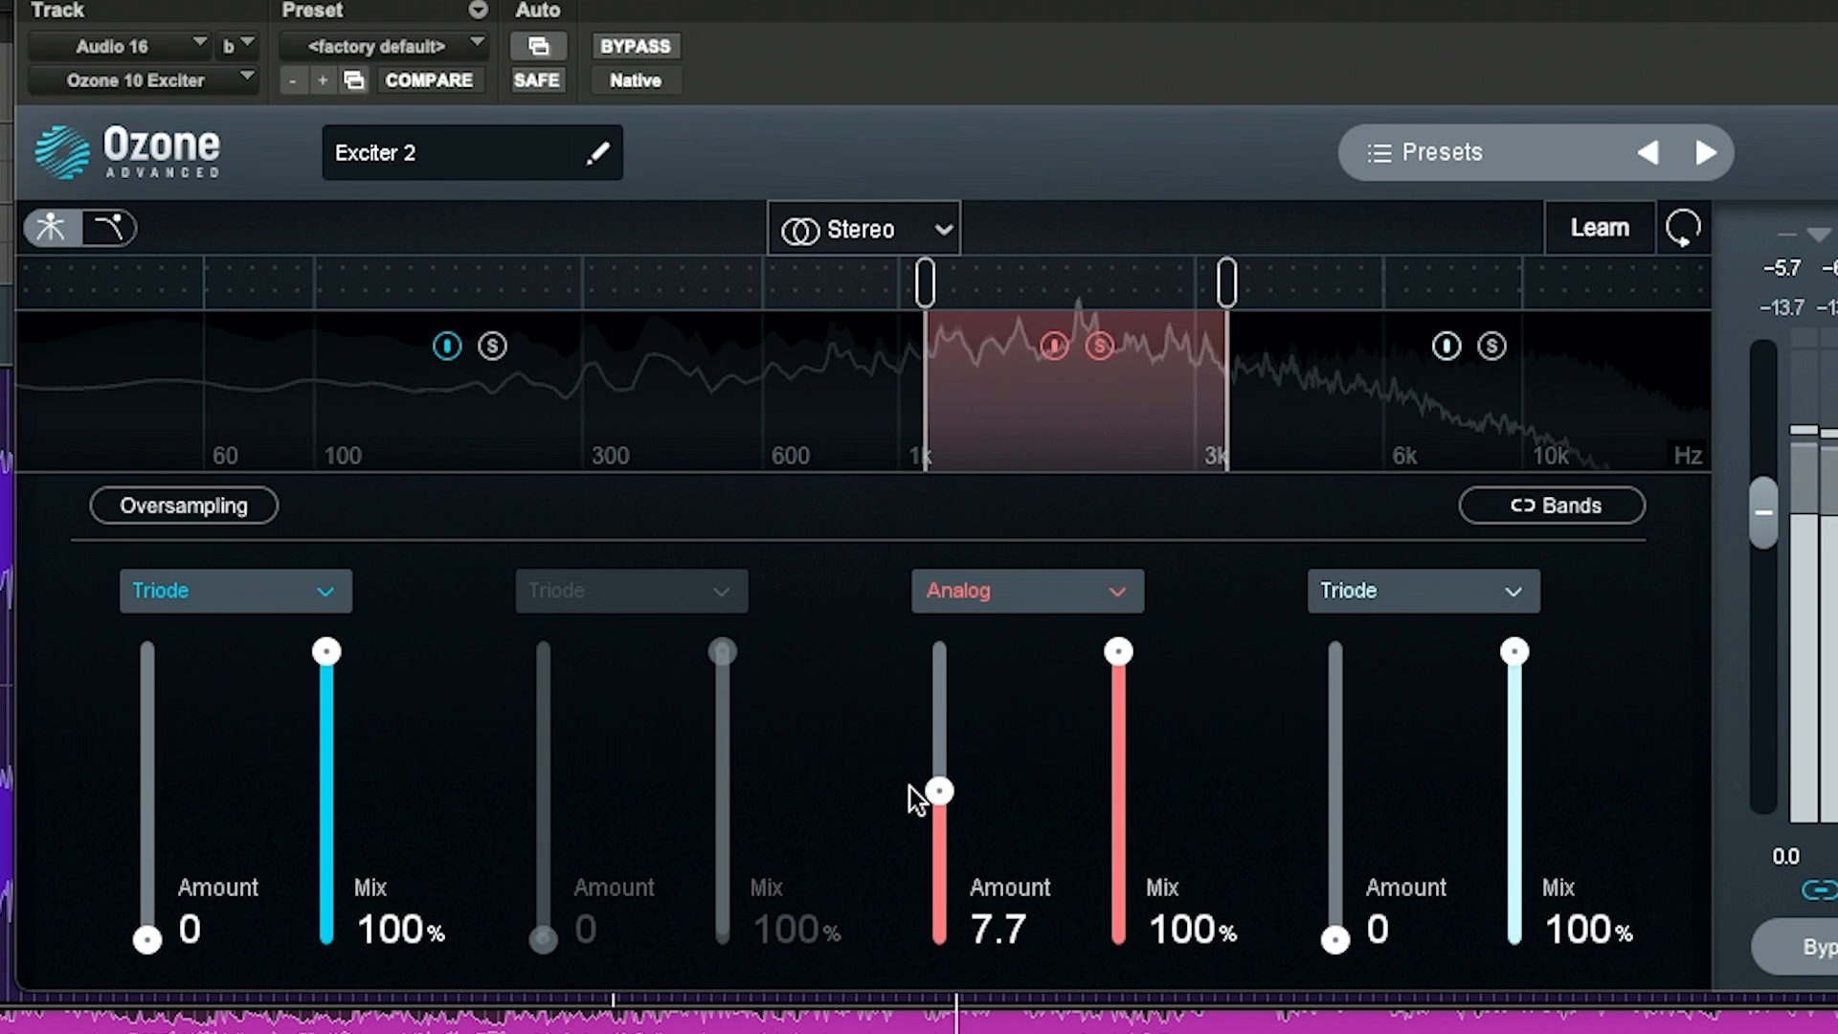
Step: Compare the band and the whole plug-in bypassed and active during playback
{"action": "left_click", "coordinate": [1053, 347]}
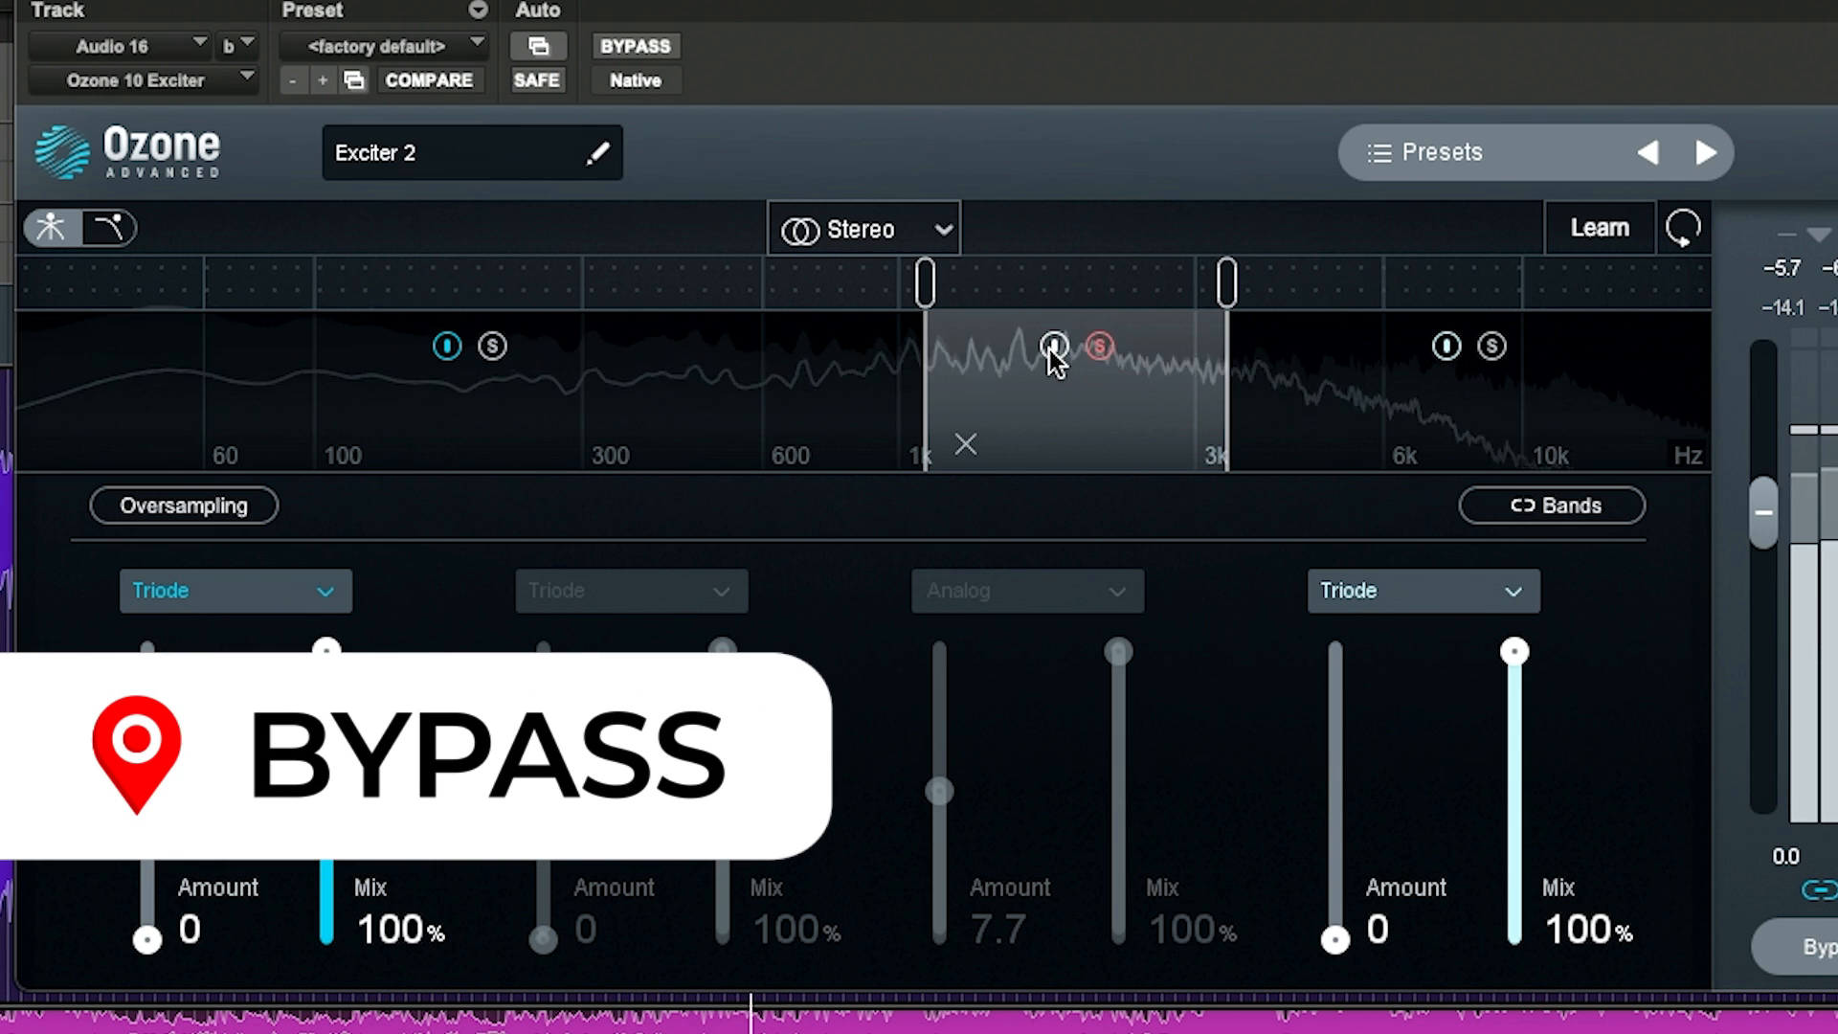
{"action": "left_click", "coordinate": [1053, 347]}
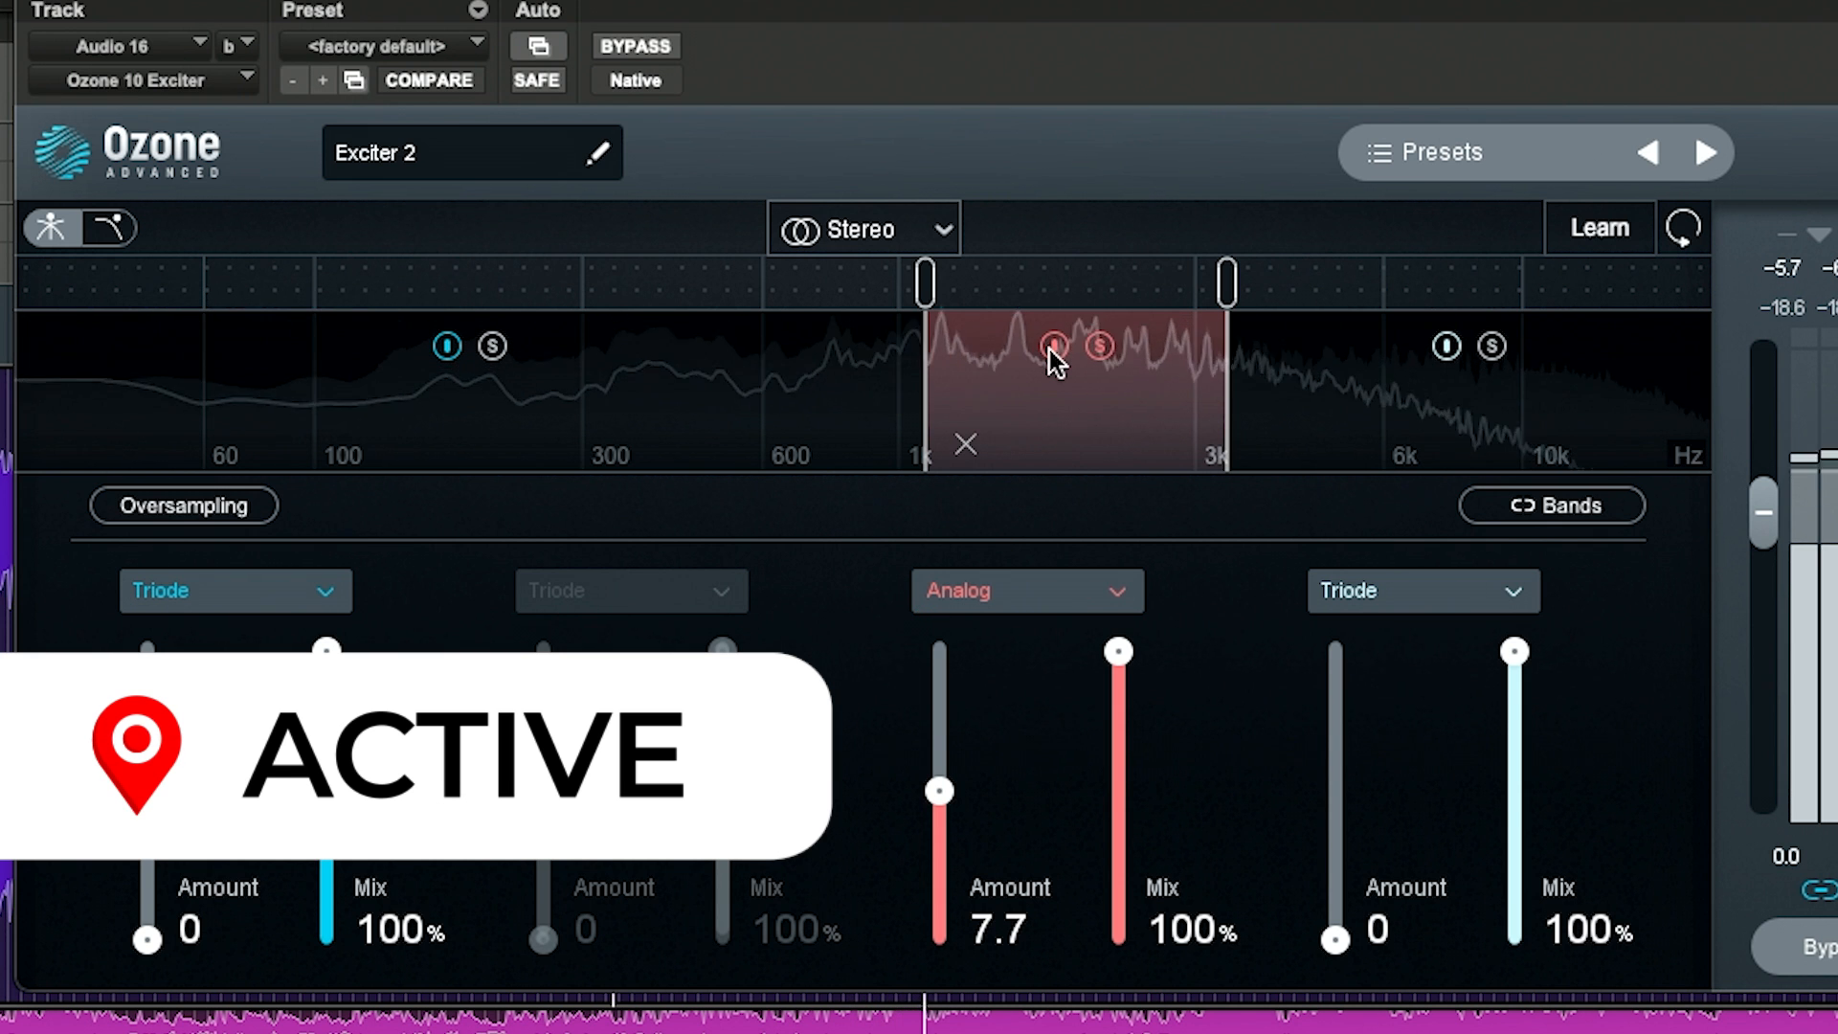
{"action": "left_click", "coordinate": [1053, 347]}
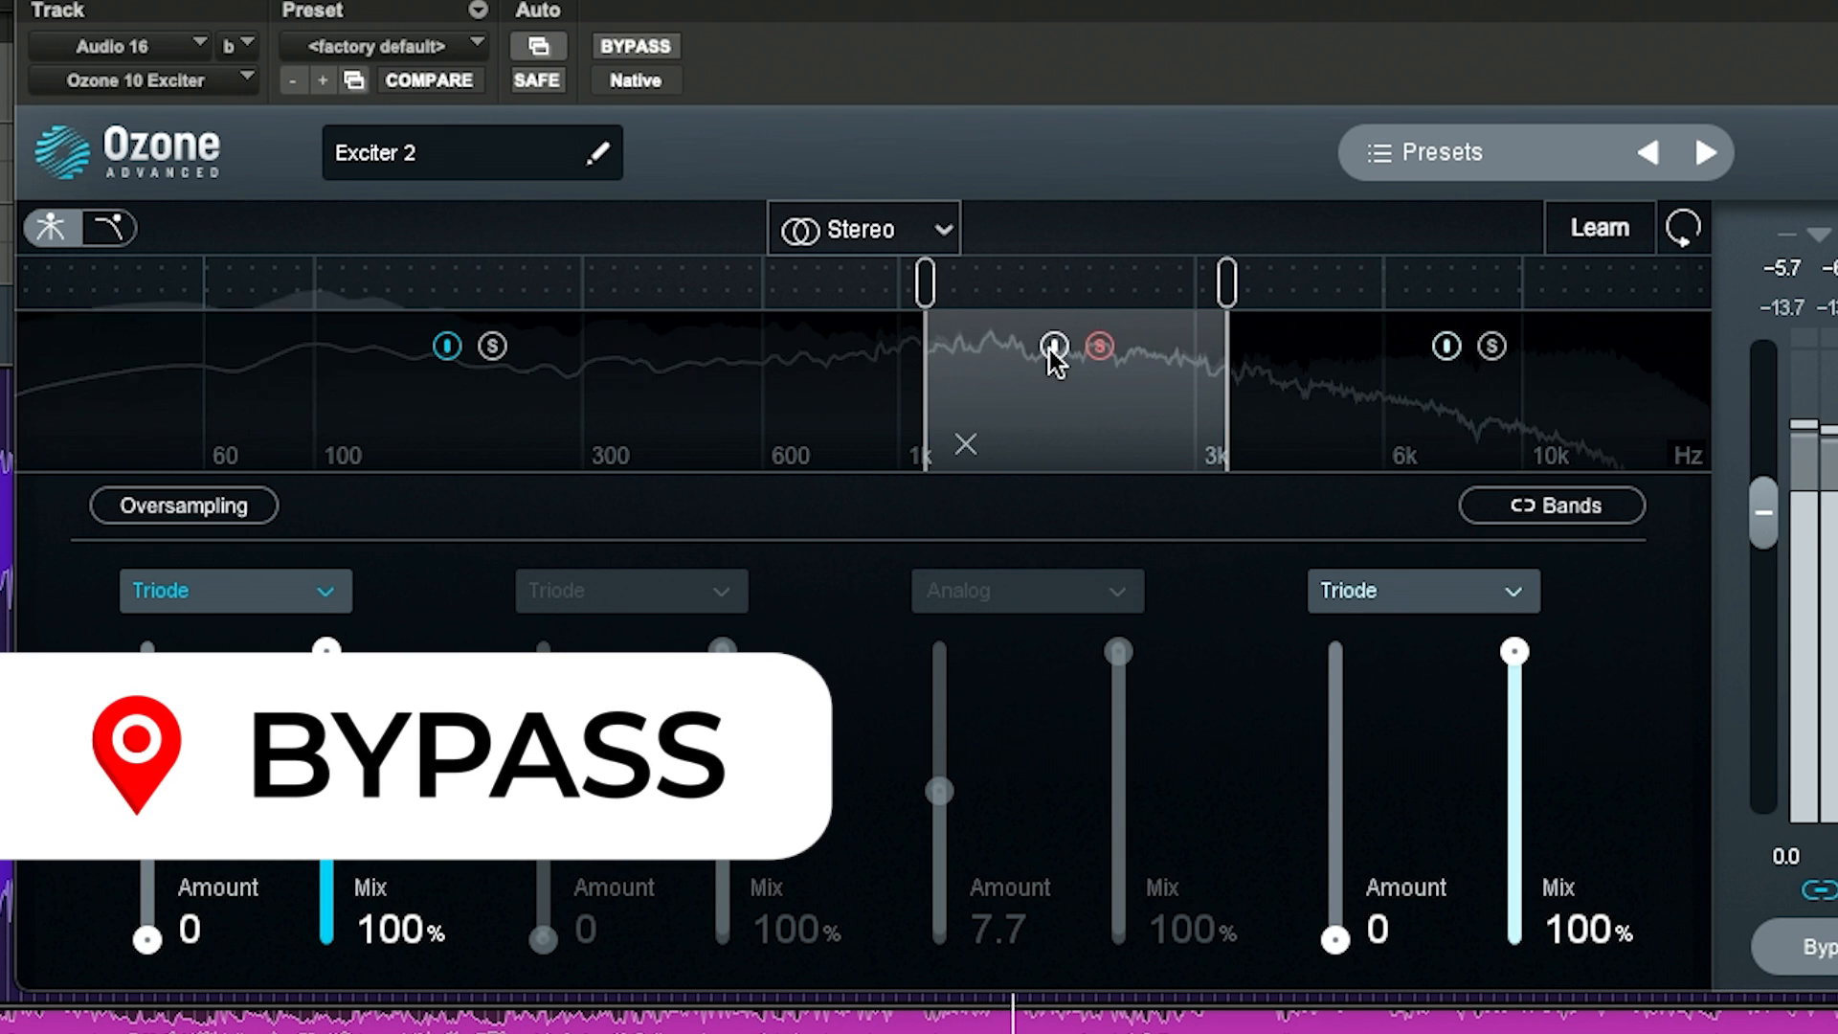
{"action": "left_click", "coordinate": [1052, 346]}
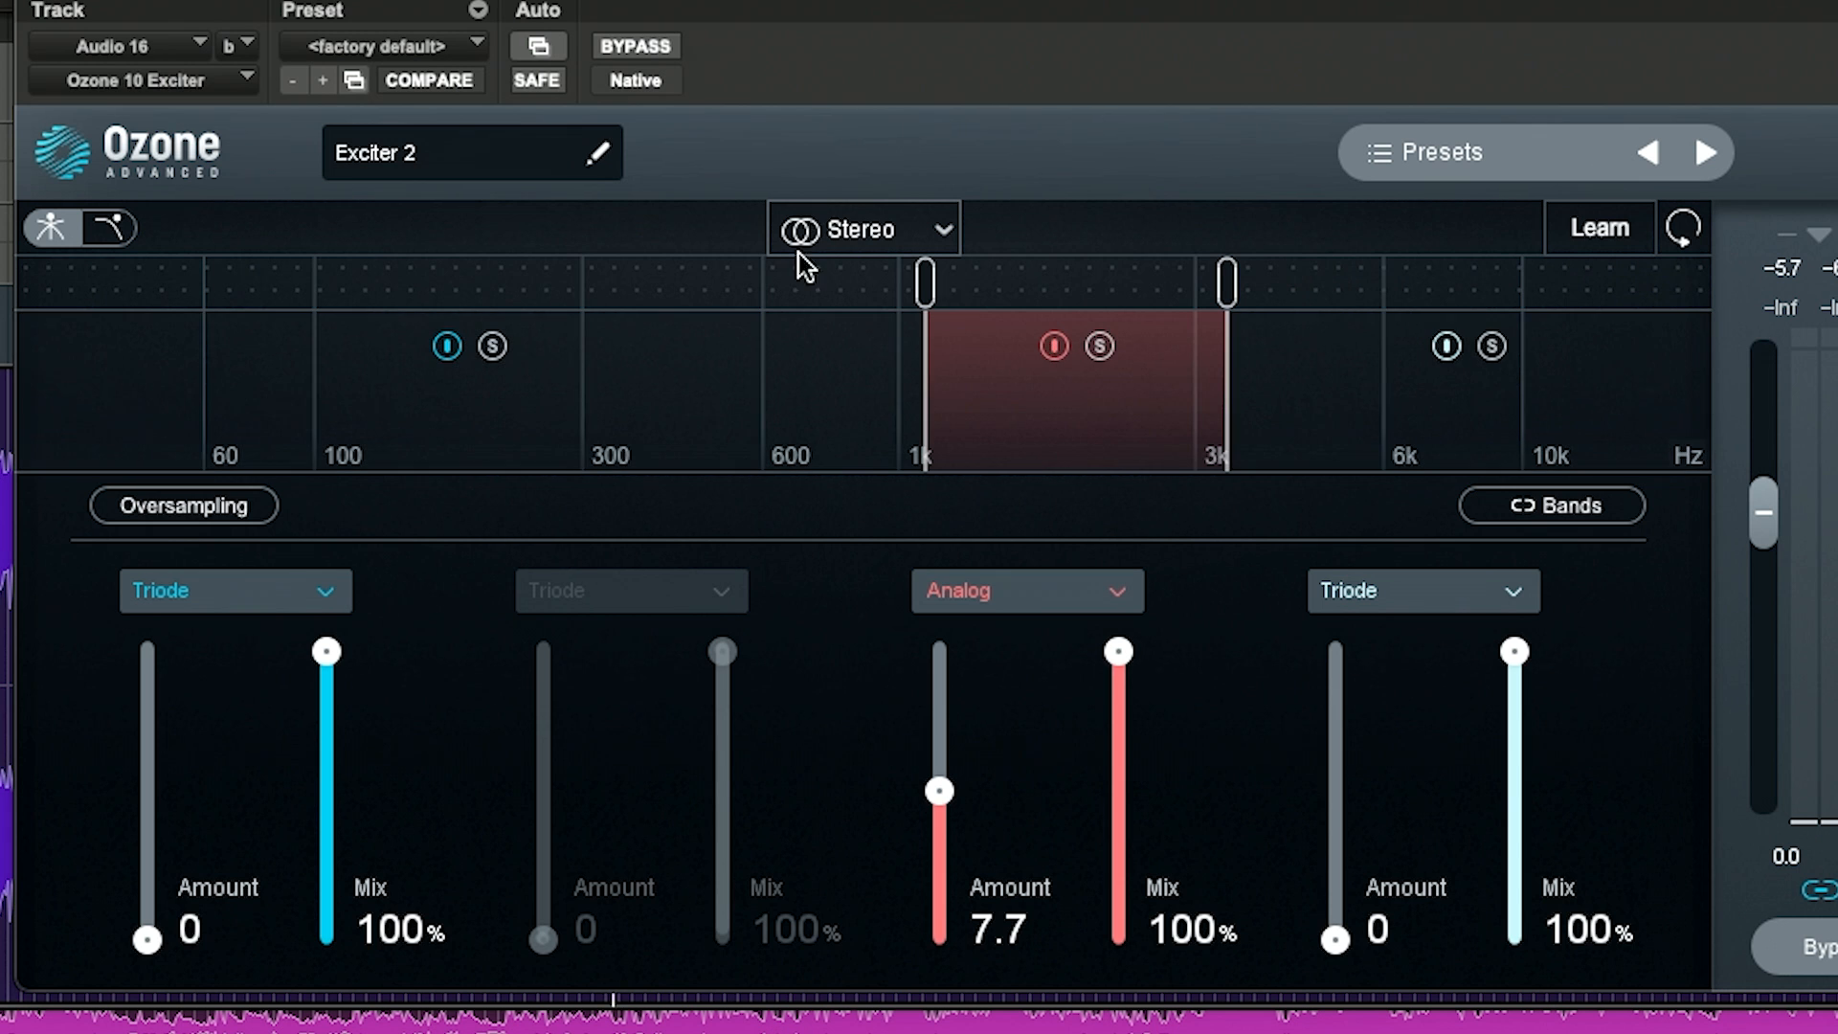
{"action": "left_click", "coordinate": [637, 46]}
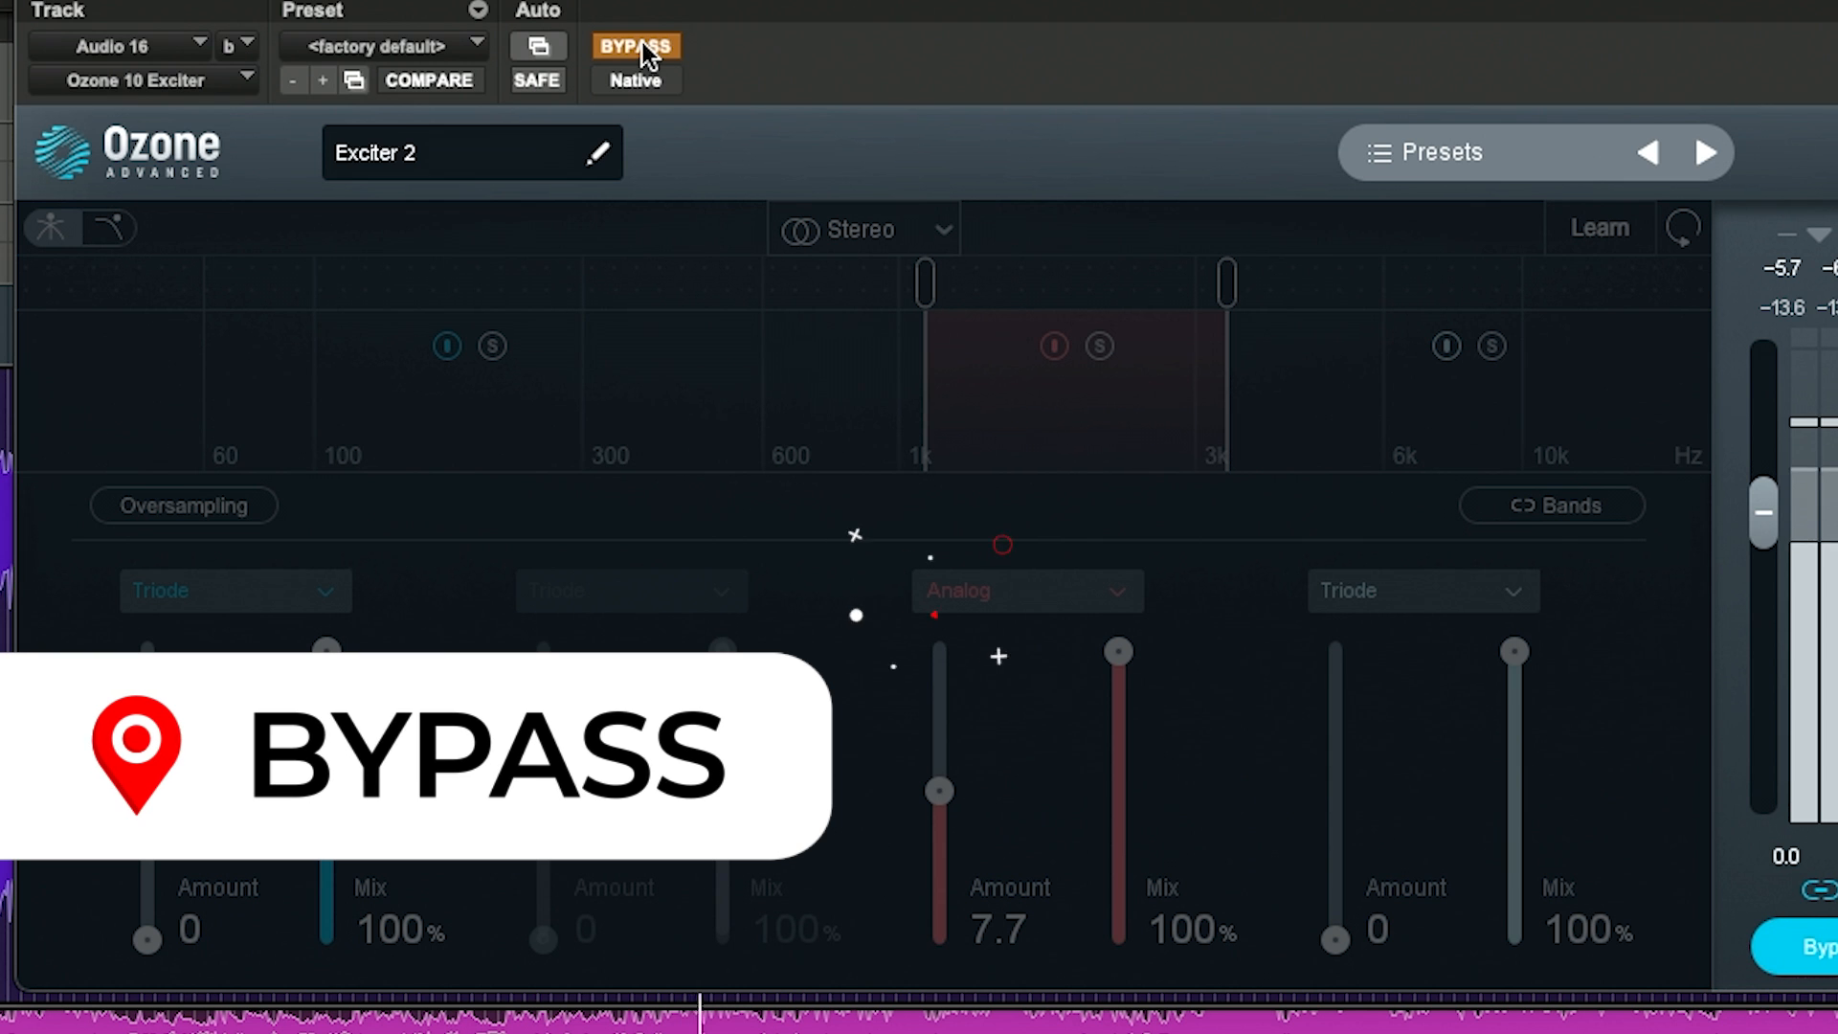
{"action": "left_click", "coordinate": [638, 44]}
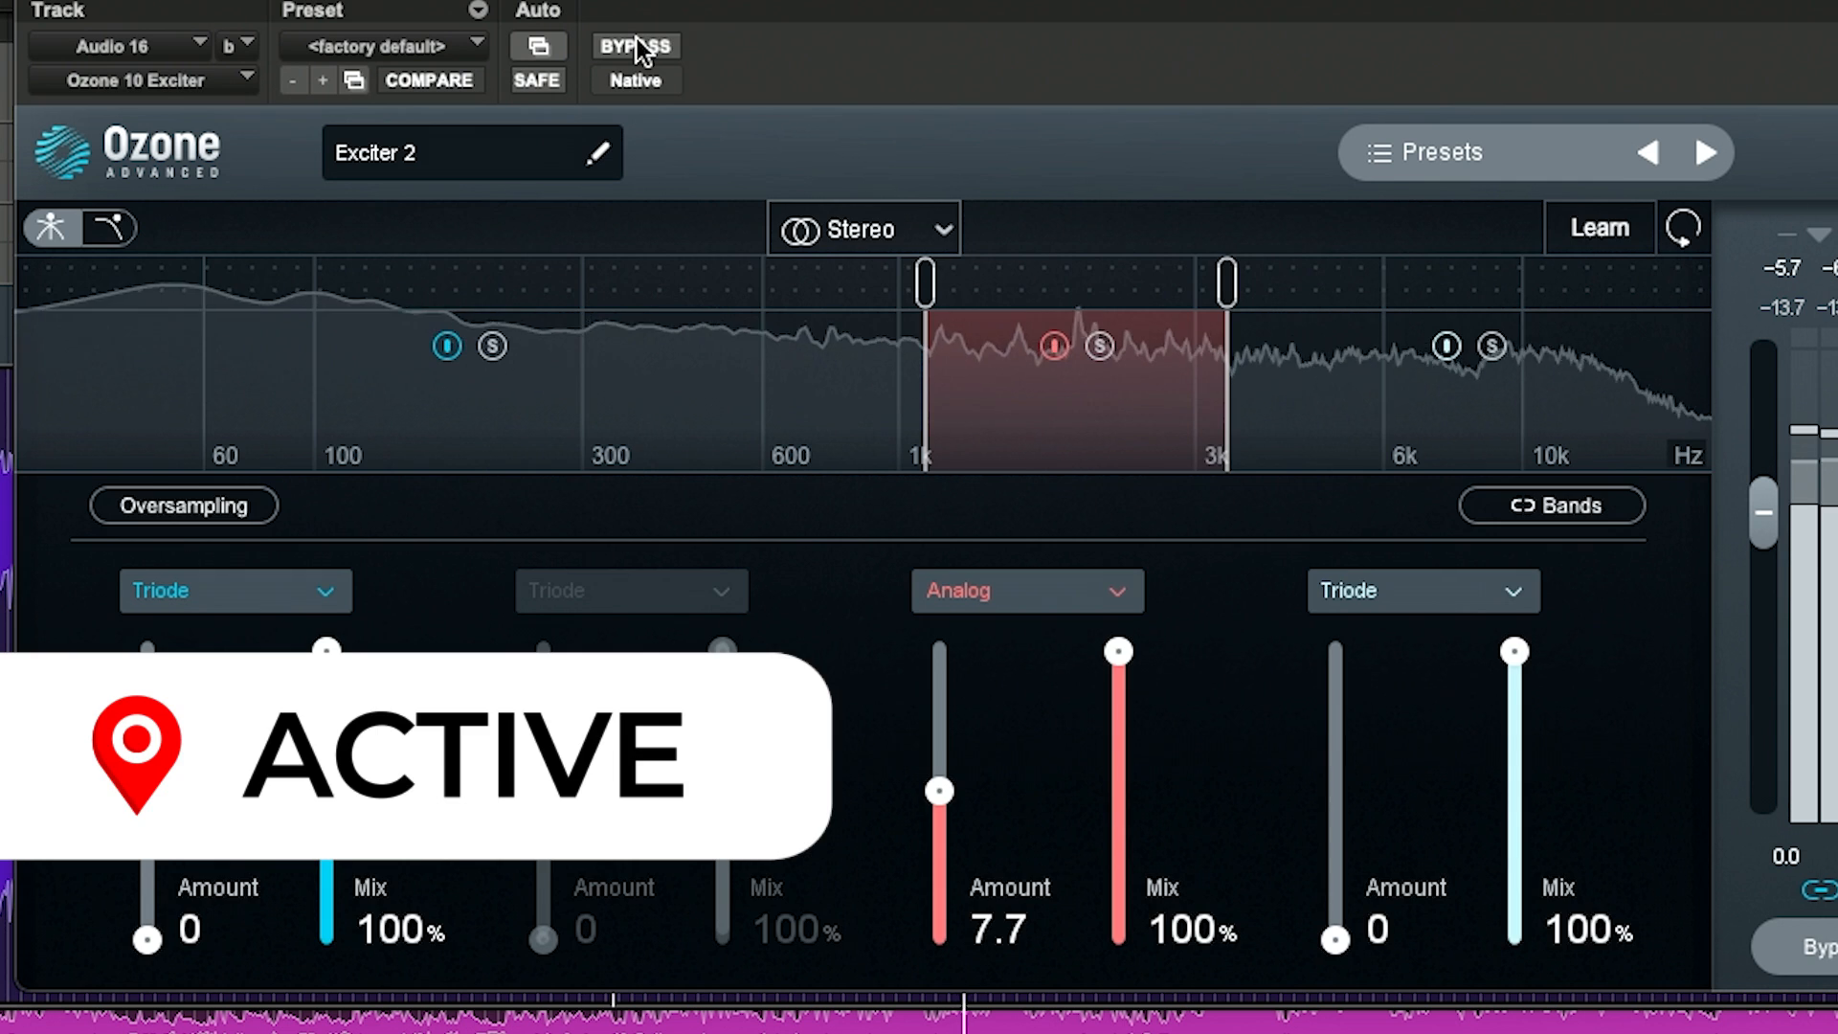
{"action": "left_click", "coordinate": [636, 41]}
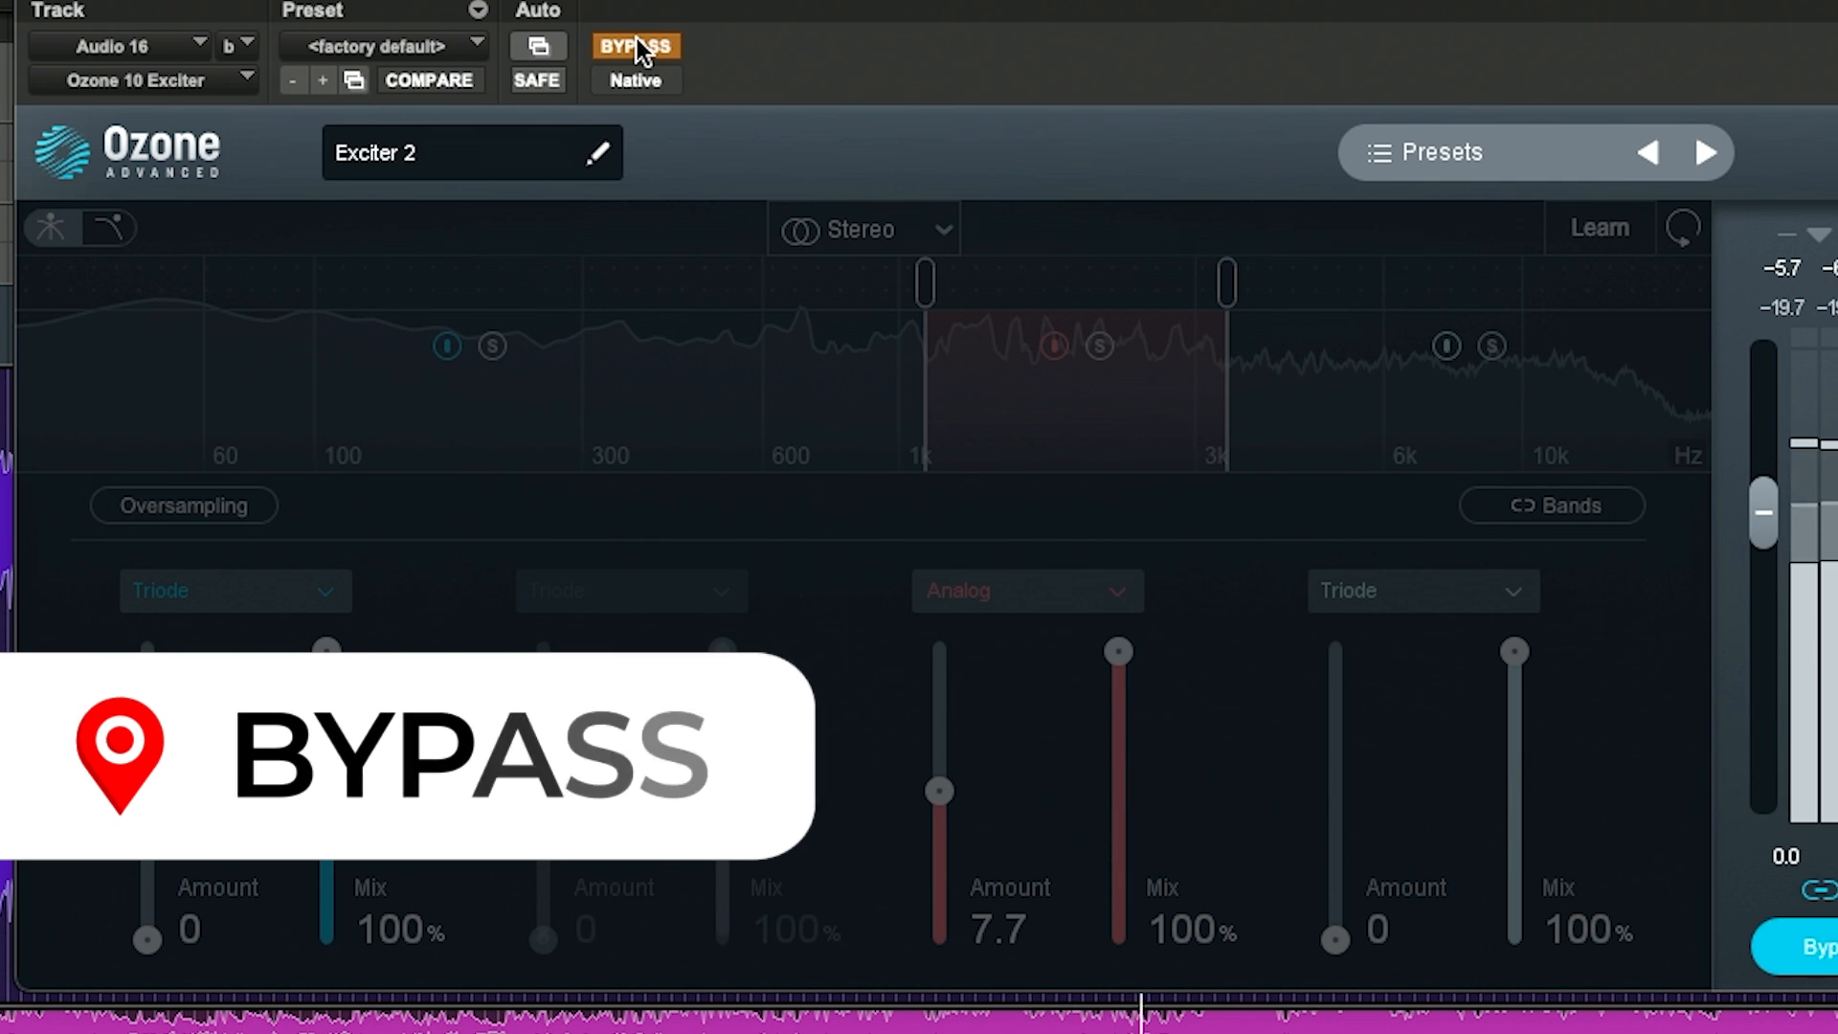
{"action": "left_click", "coordinate": [635, 46]}
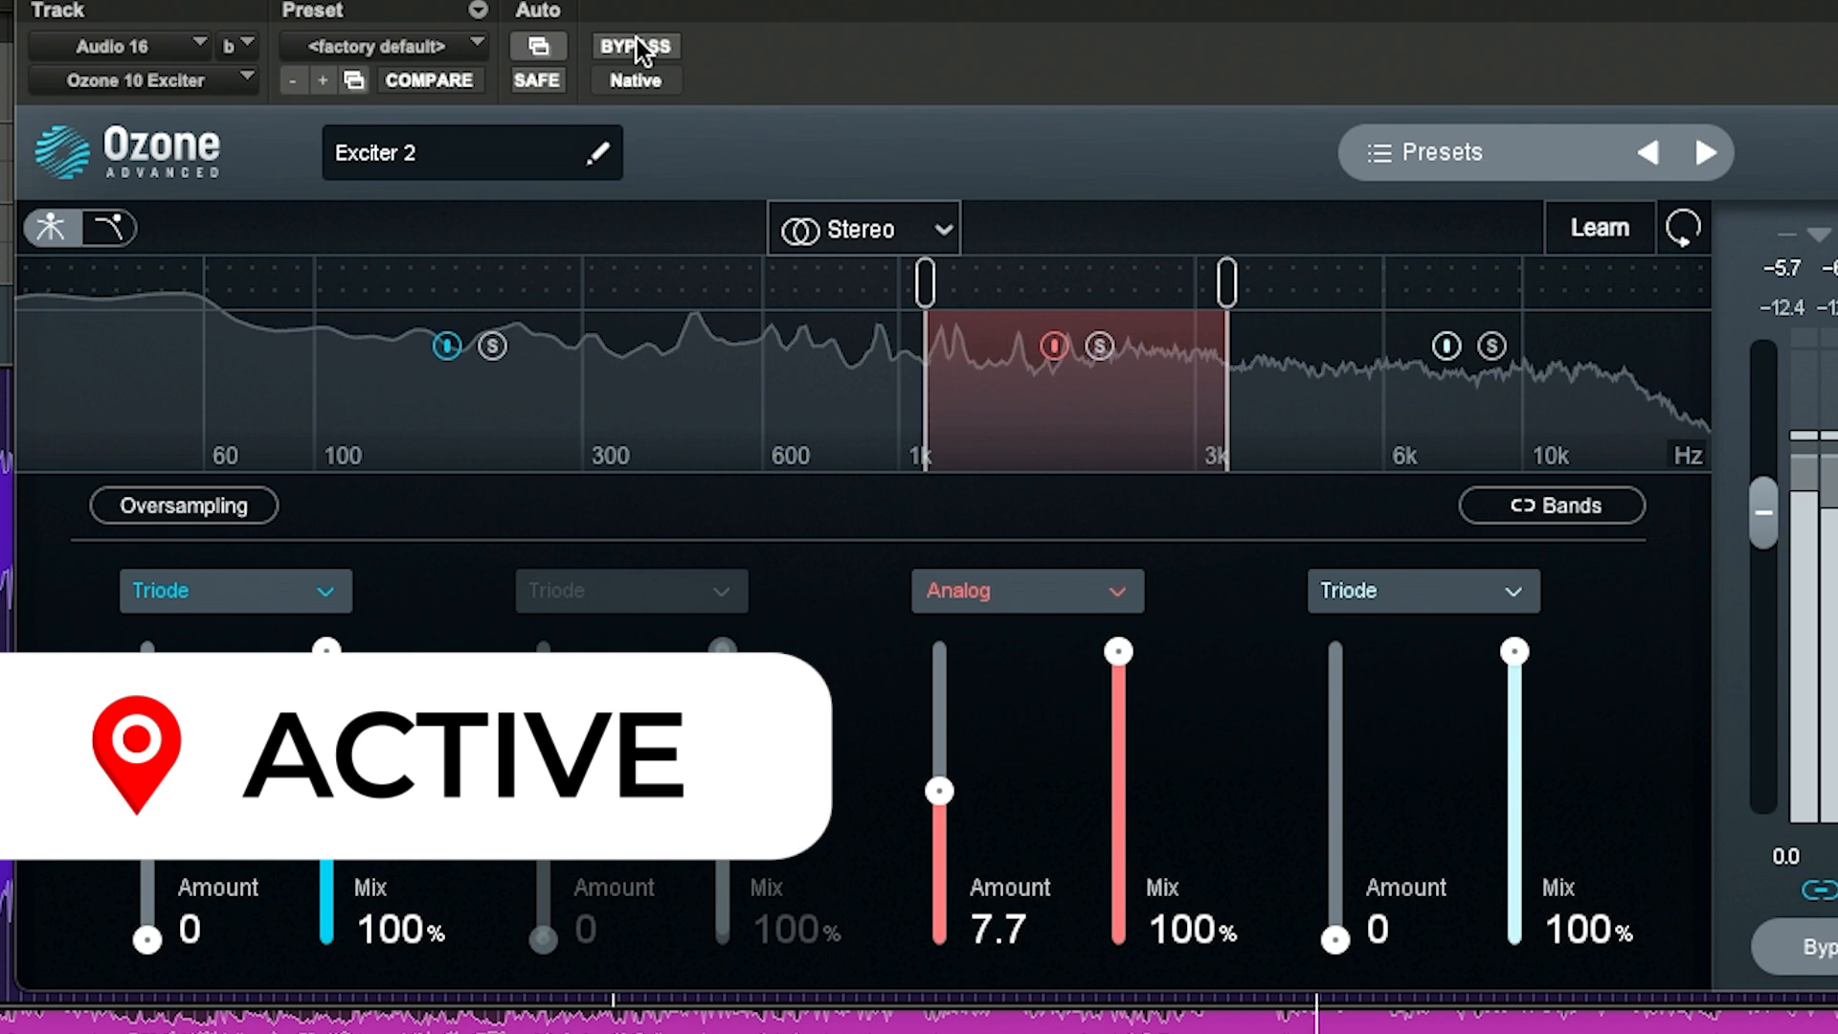
{"action": "left_click", "coordinate": [636, 42]}
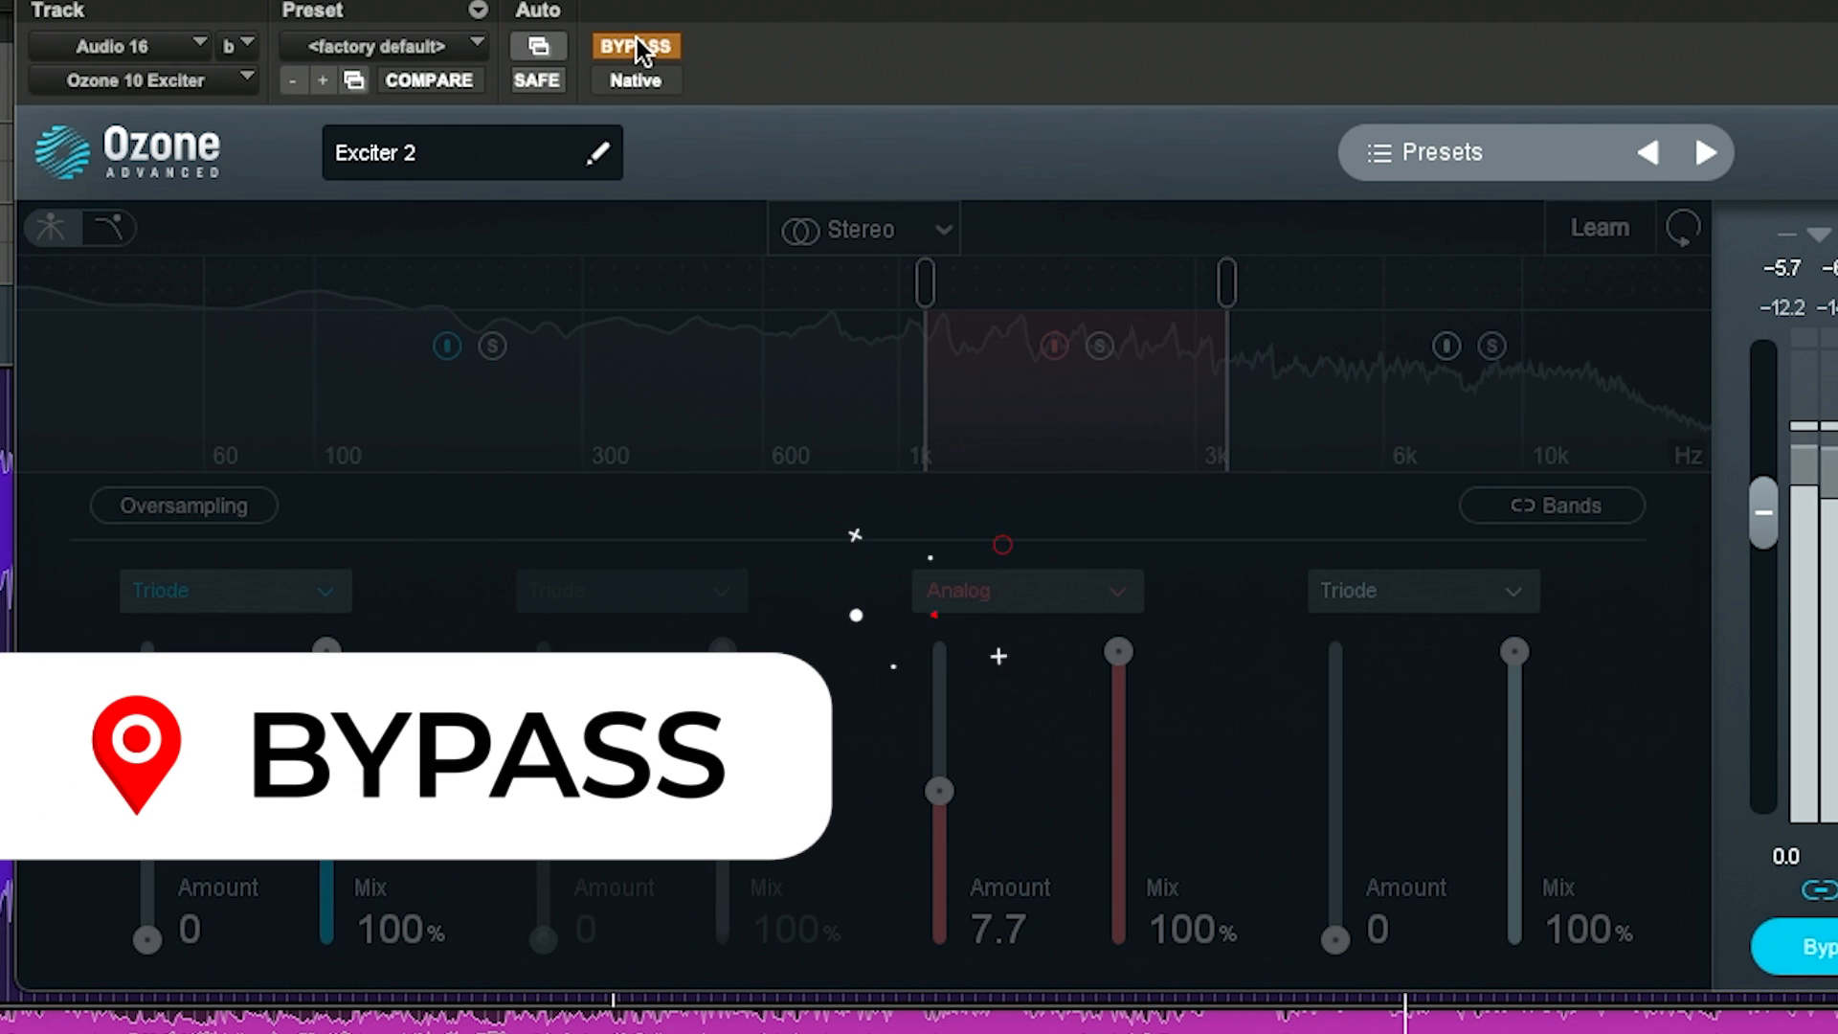